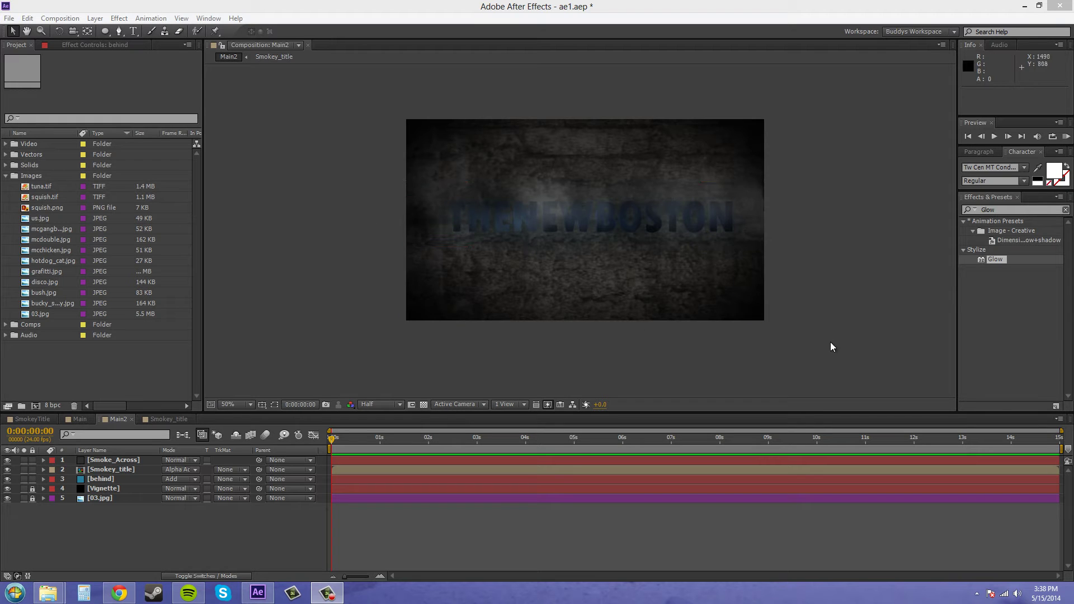
Step: Create a light grey 1280×720 solid named Smoke_Cloud from Layer > New > Solid
click(828, 296)
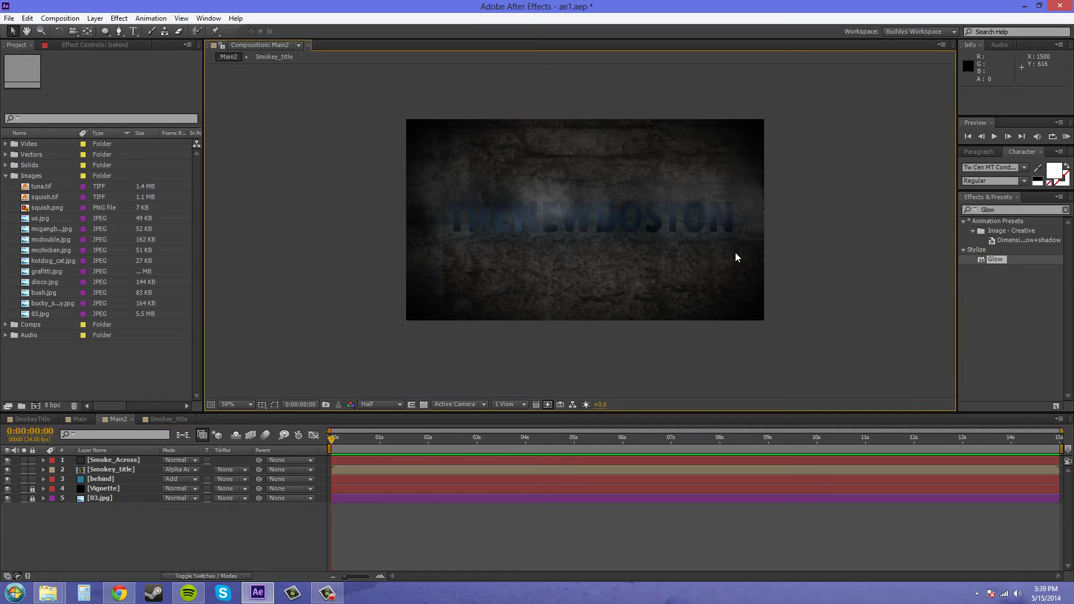
click(95, 18)
mouse_move(268, 31)
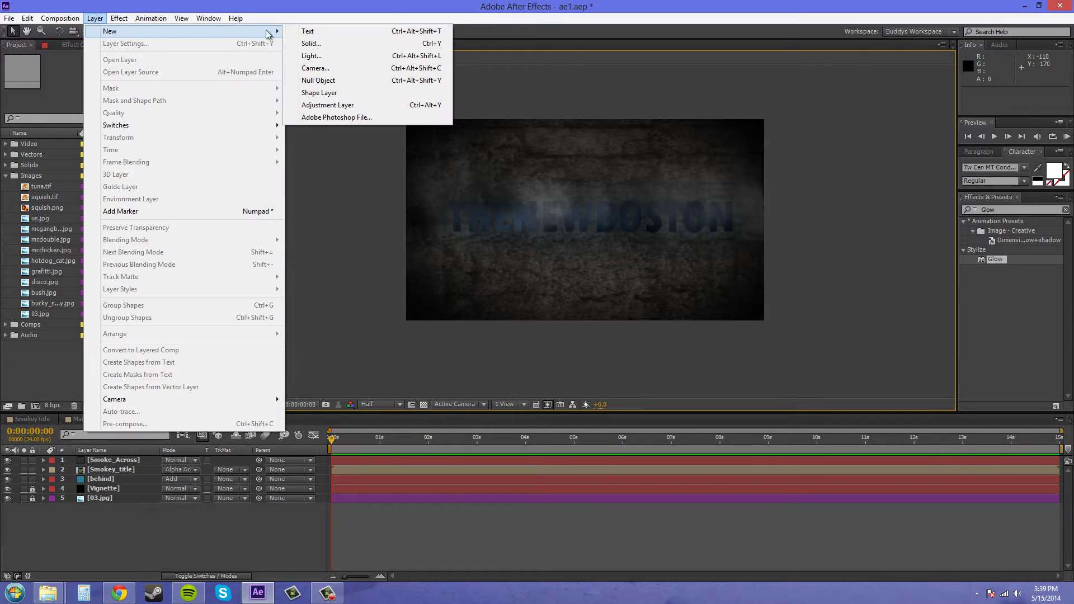
click(311, 44)
click(520, 210)
key(ctrl+a)
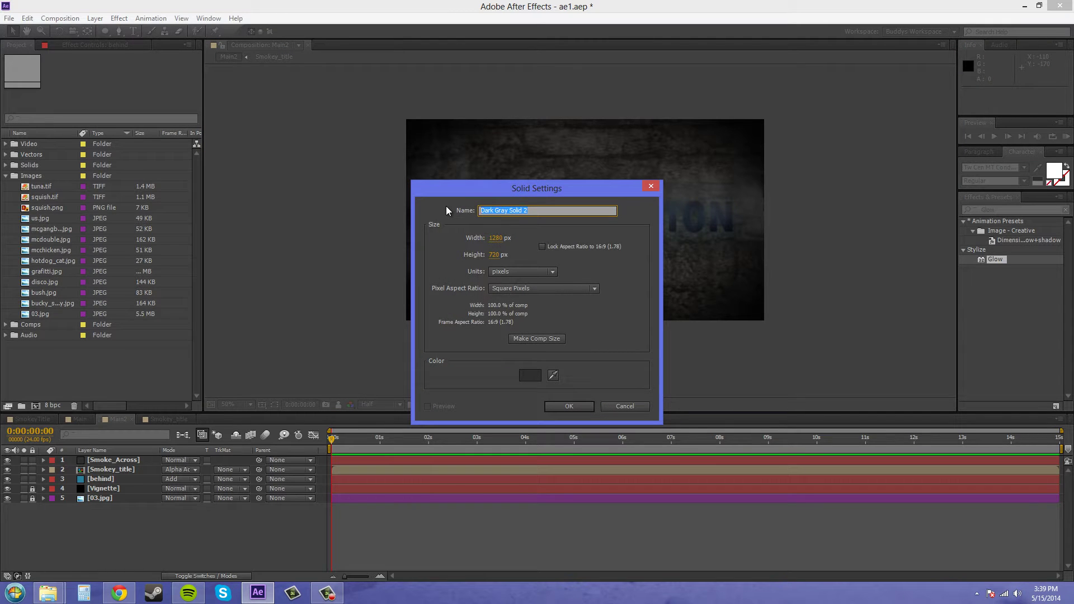
text(Smoke_Cloud)
click(529, 374)
drag(530, 371, 386, 285)
click(648, 238)
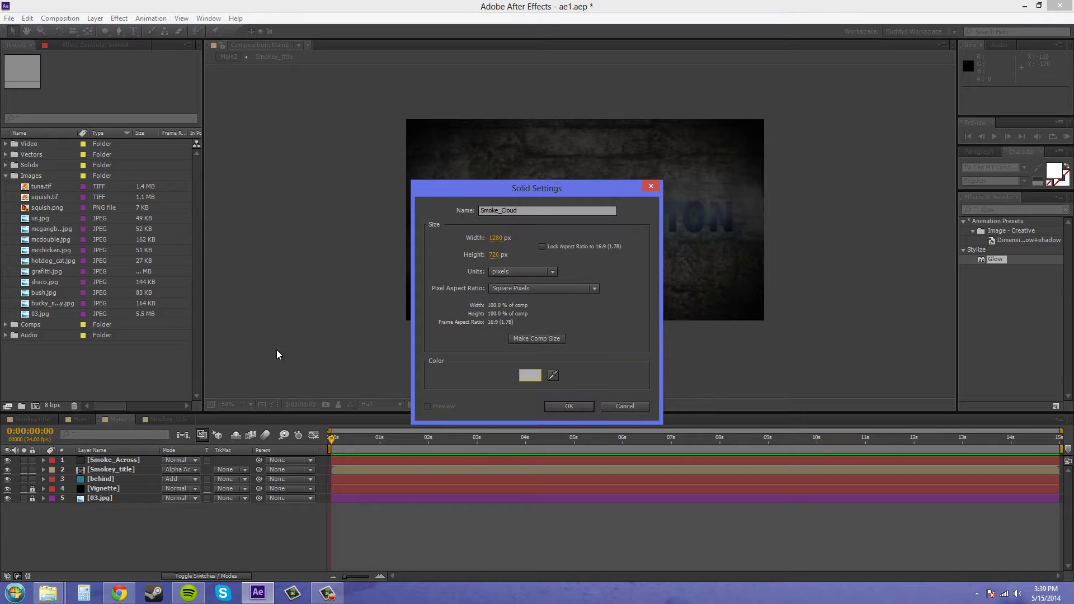
click(568, 407)
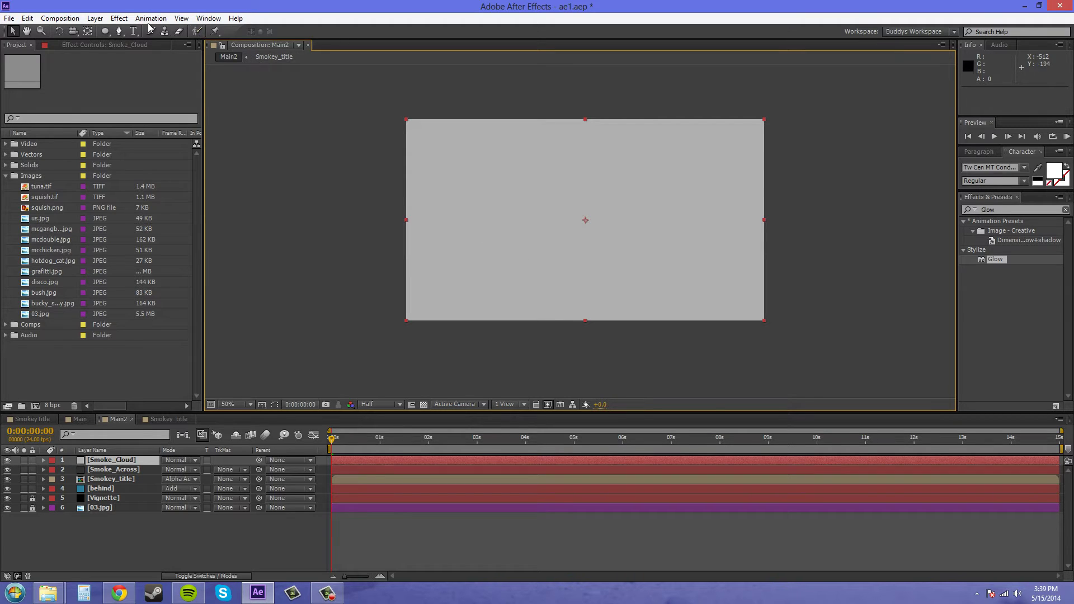
Step: Apply Simulation > CC Particle World to Smoke_Cloud and show the timeline switches columns
click(120, 20)
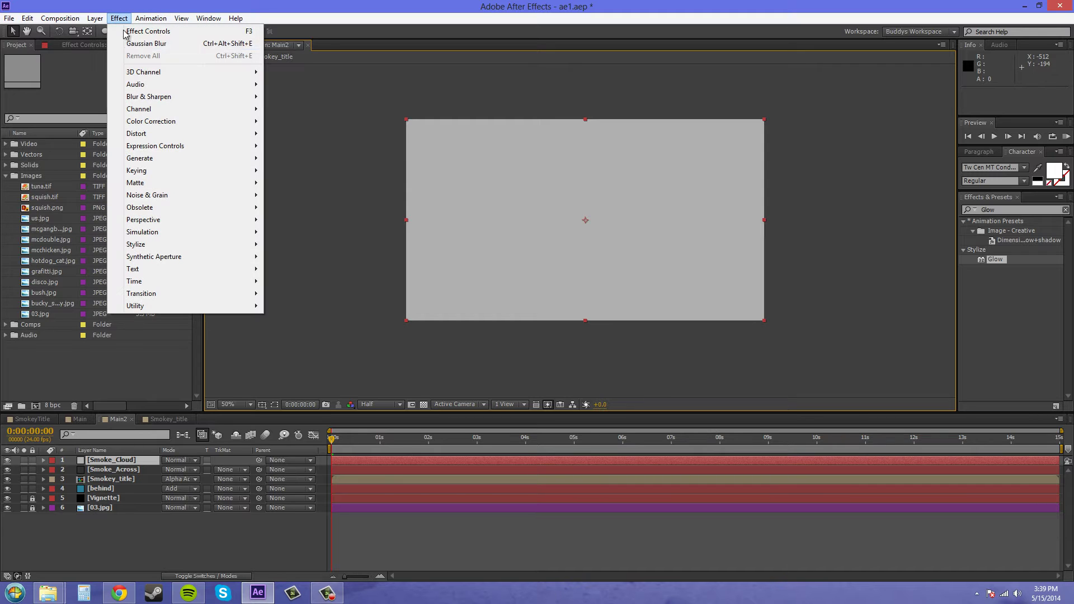
mouse_move(149, 171)
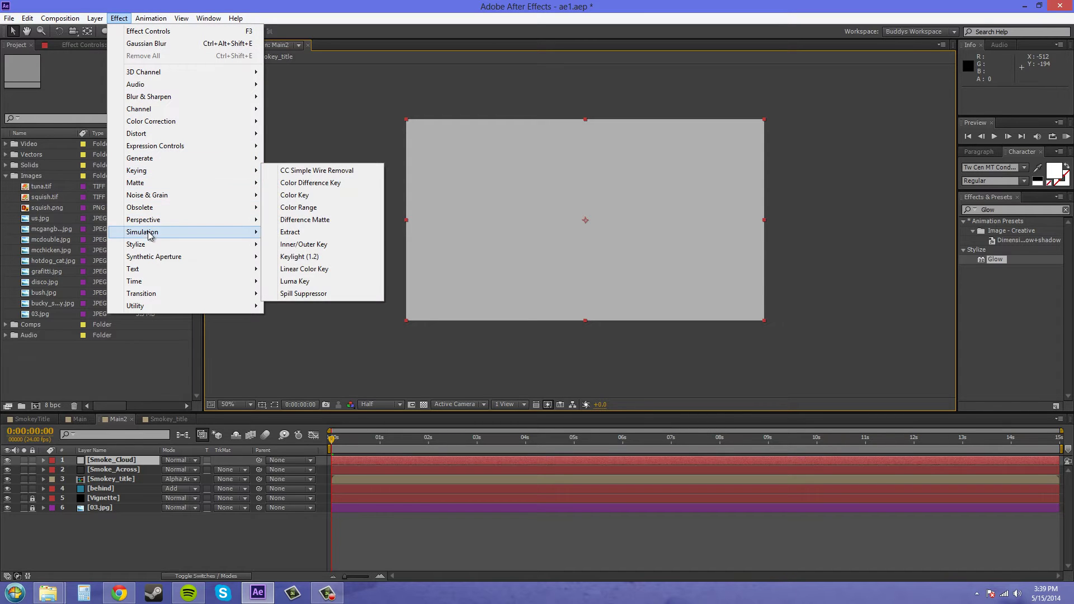
mouse_move(149, 233)
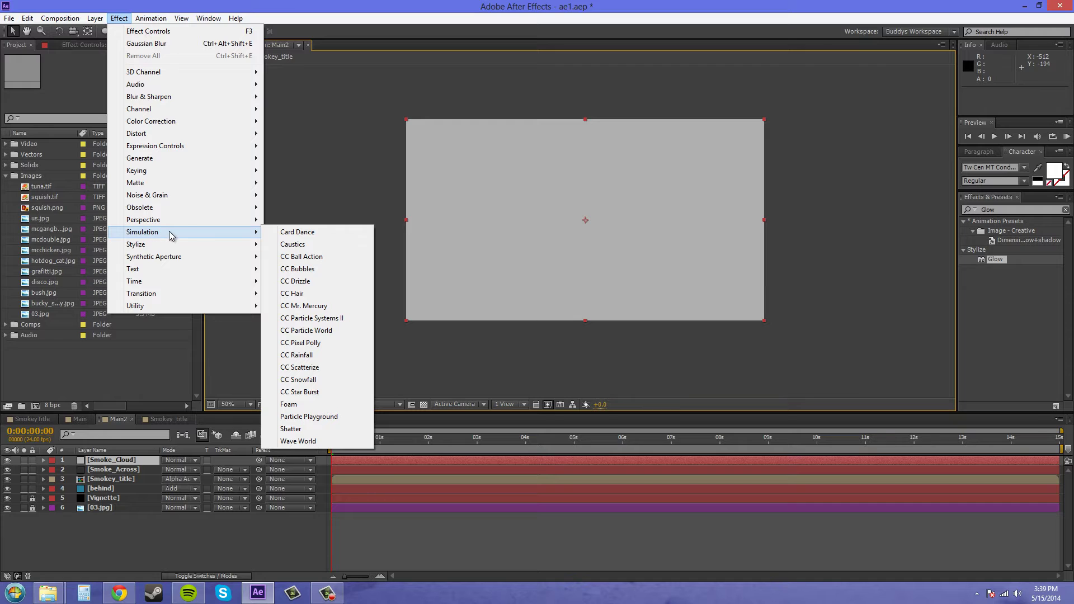
click(321, 331)
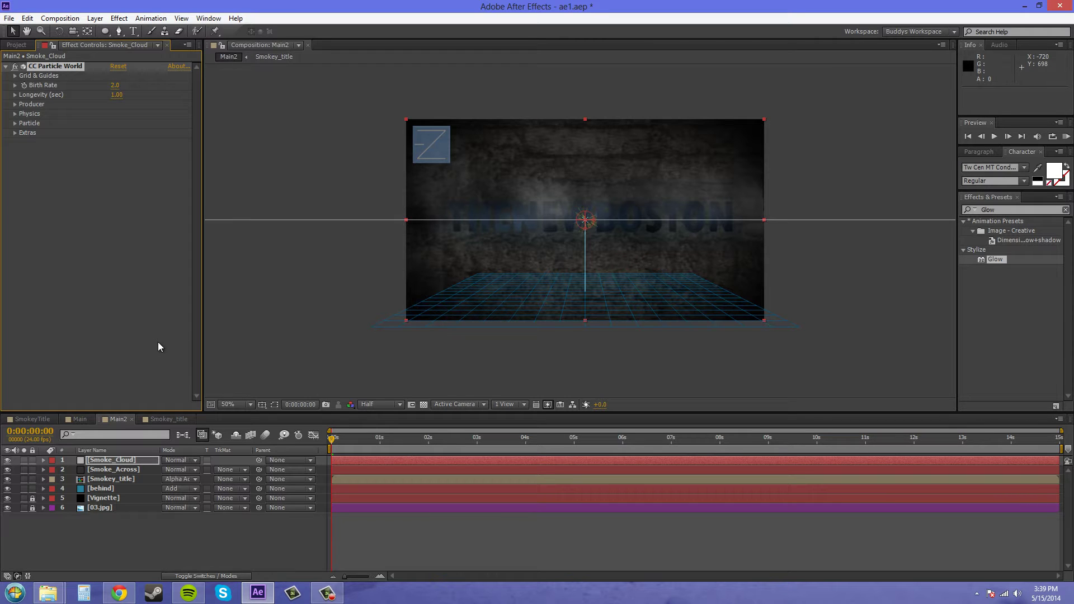
click(204, 576)
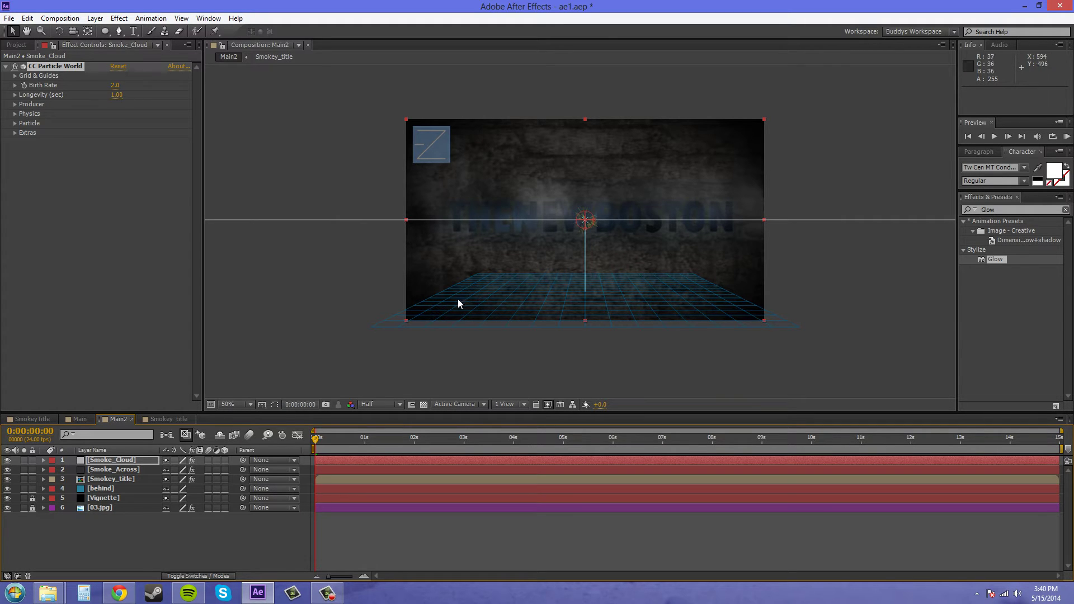
Step: Under Grid & Guides, uncheck Position, Motion Path, Grid, Horizon and Axis Box
click(15, 76)
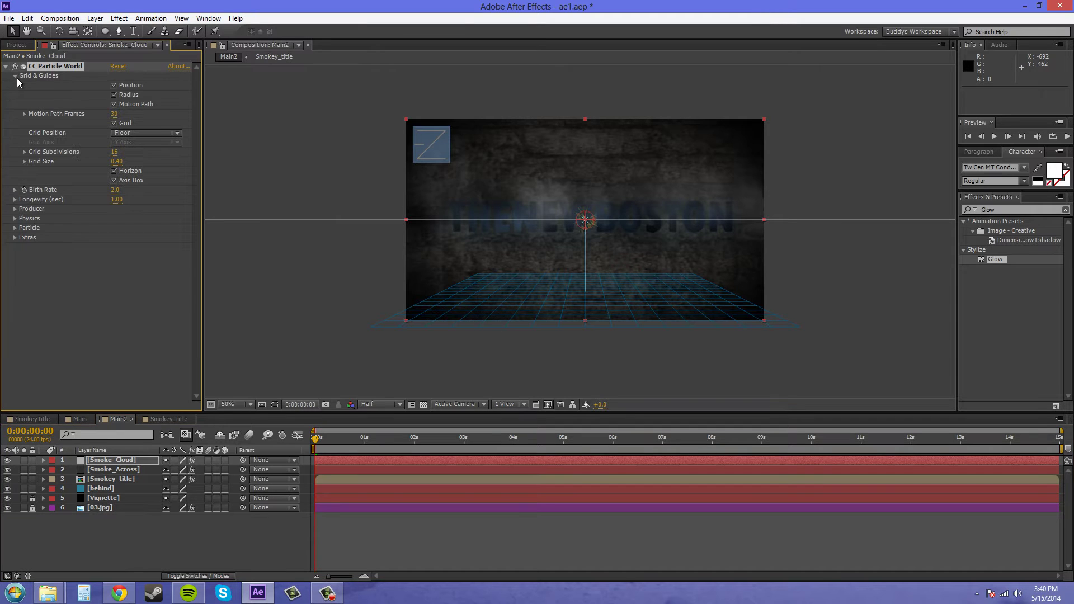
click(114, 85)
click(113, 105)
click(126, 134)
click(126, 134)
click(124, 132)
click(115, 124)
click(115, 124)
click(114, 170)
click(114, 180)
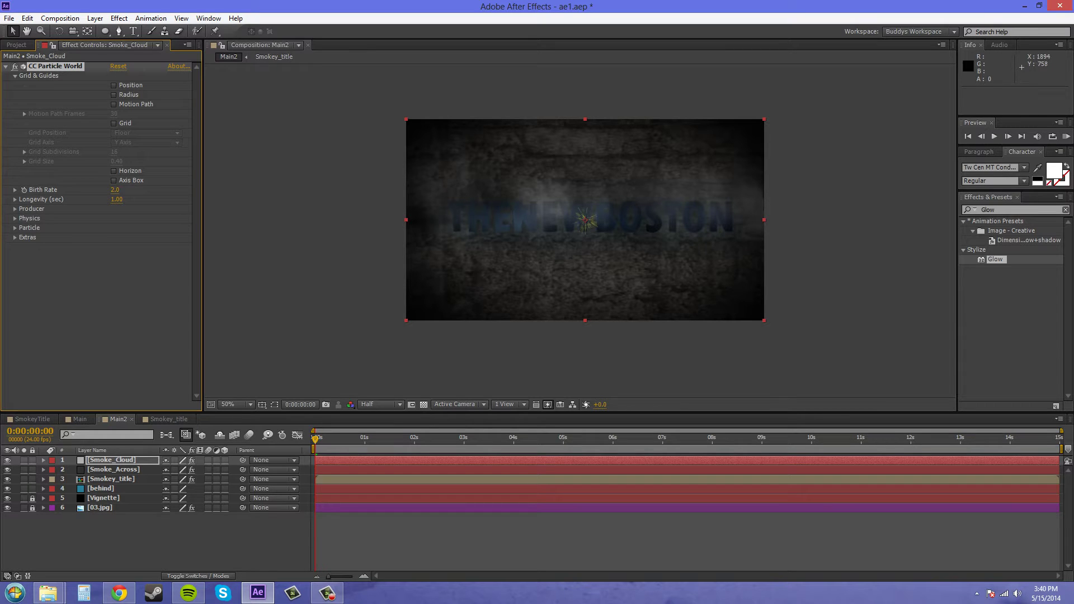
Step: Collapse Grid & Guides and expand the Producer and Particle settings groups
click(15, 76)
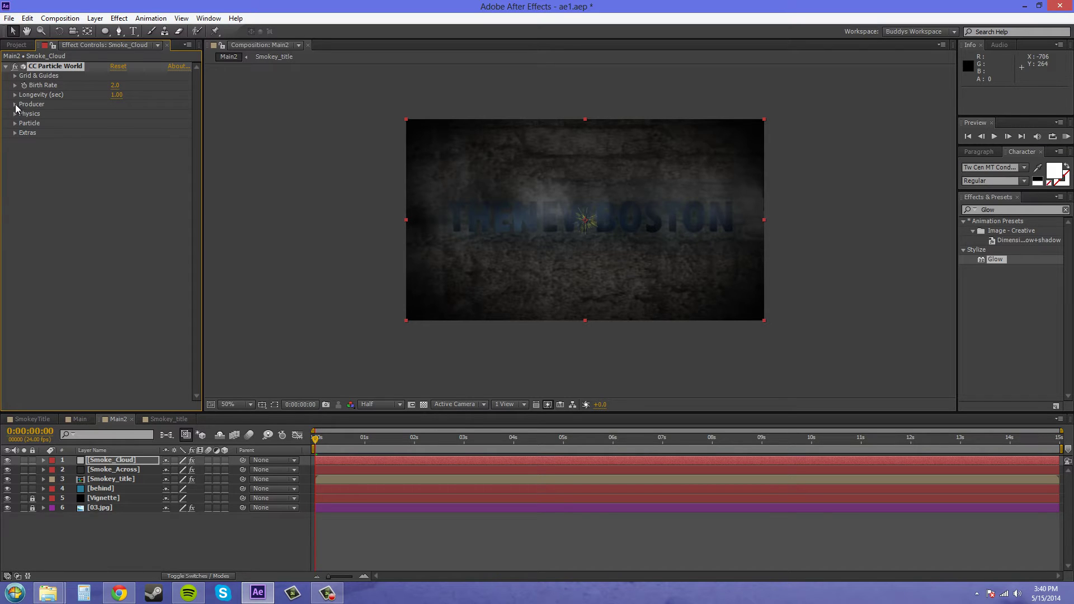
click(14, 105)
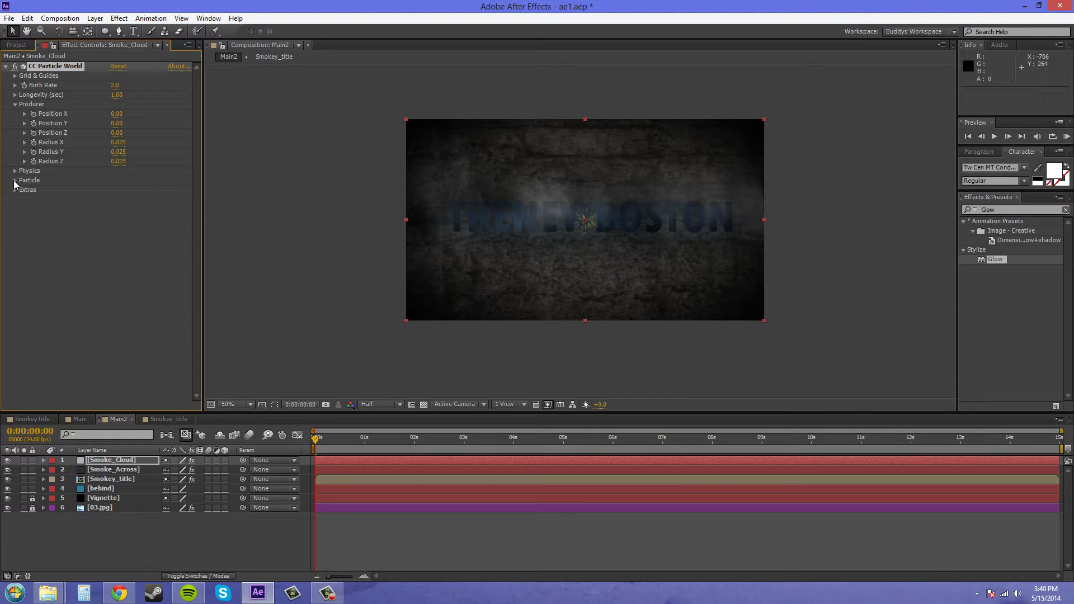
click(15, 180)
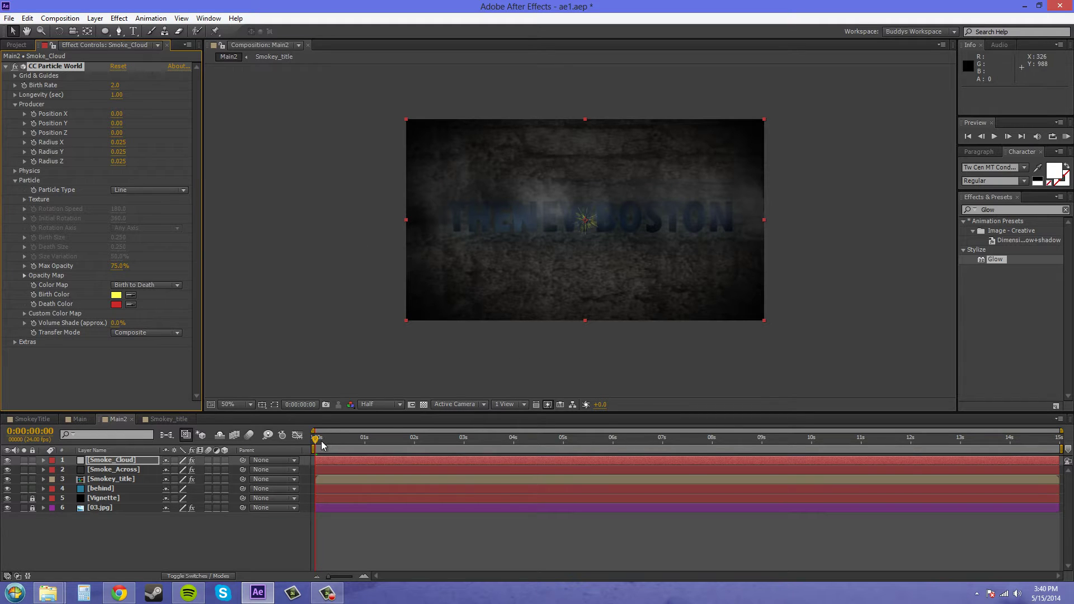
Step: Set the viewer resolution to Third and scrub through the particle burst
drag(320, 441, 484, 446)
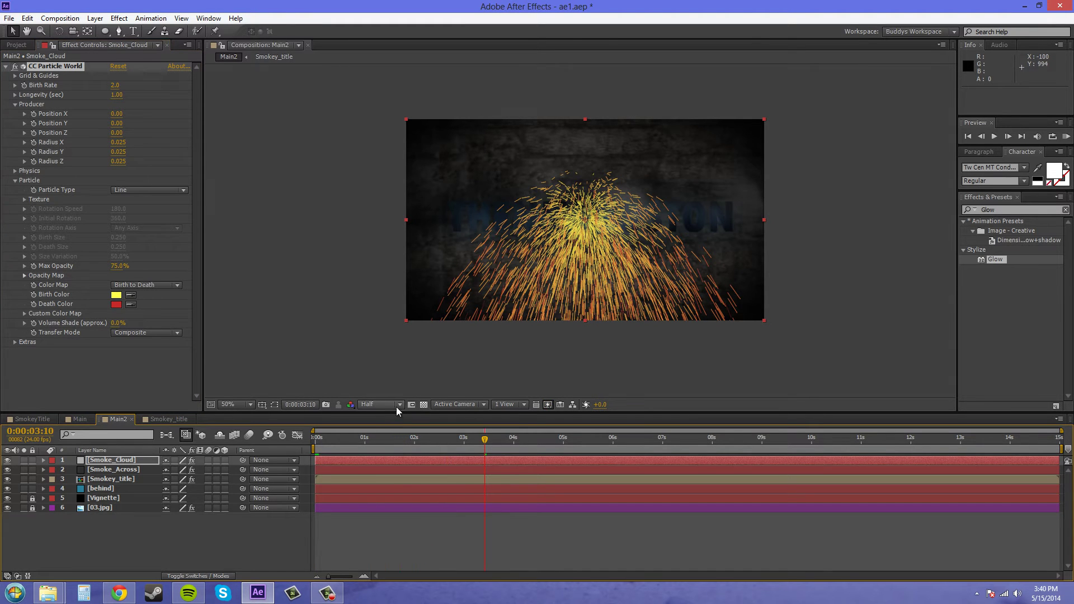
click(383, 405)
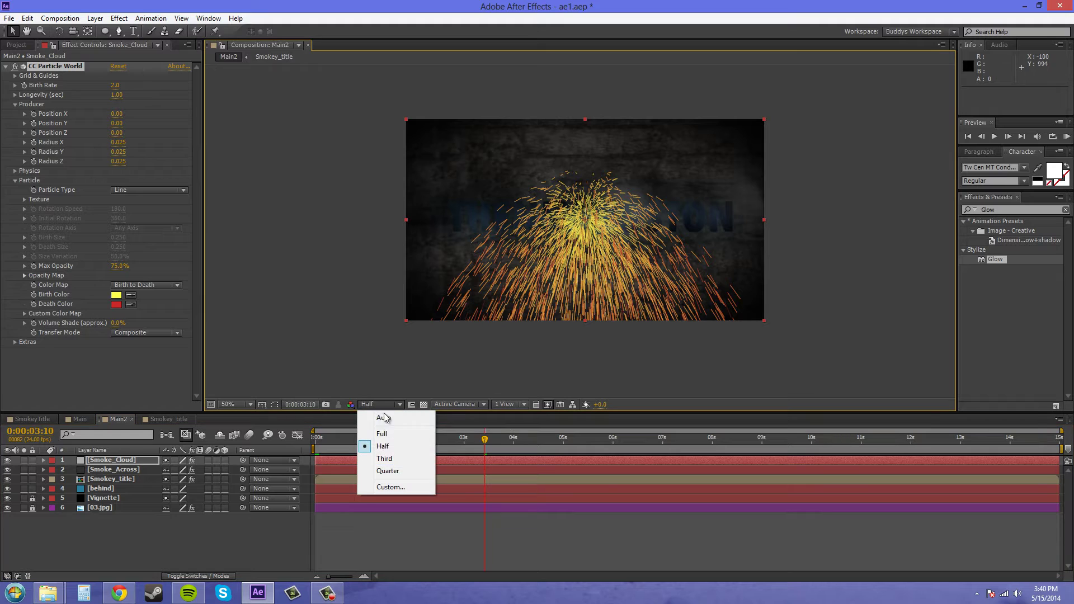
click(385, 460)
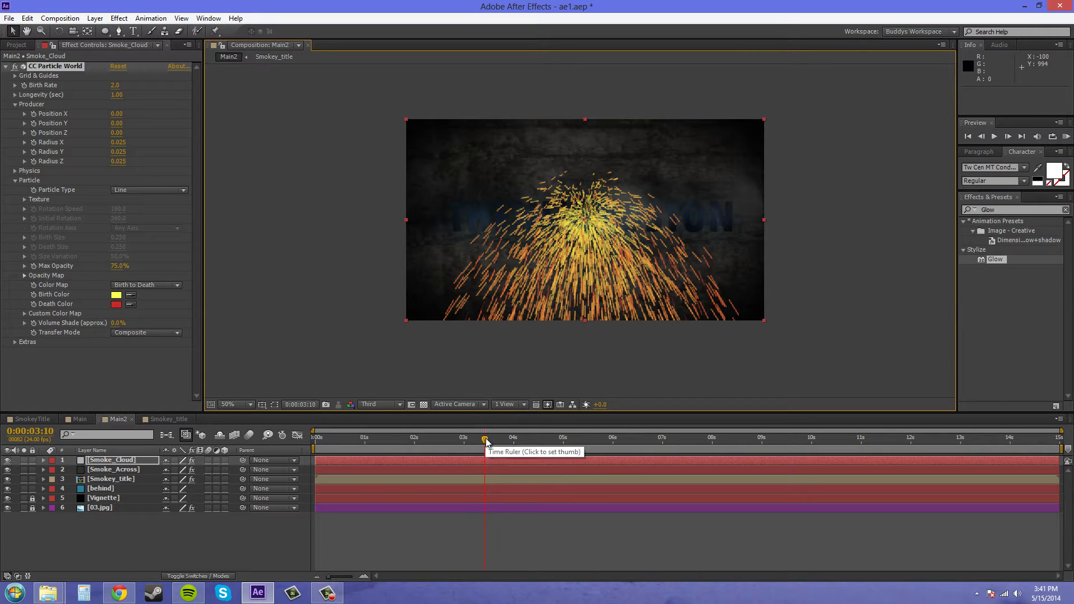
drag(486, 439, 563, 439)
drag(633, 445, 416, 451)
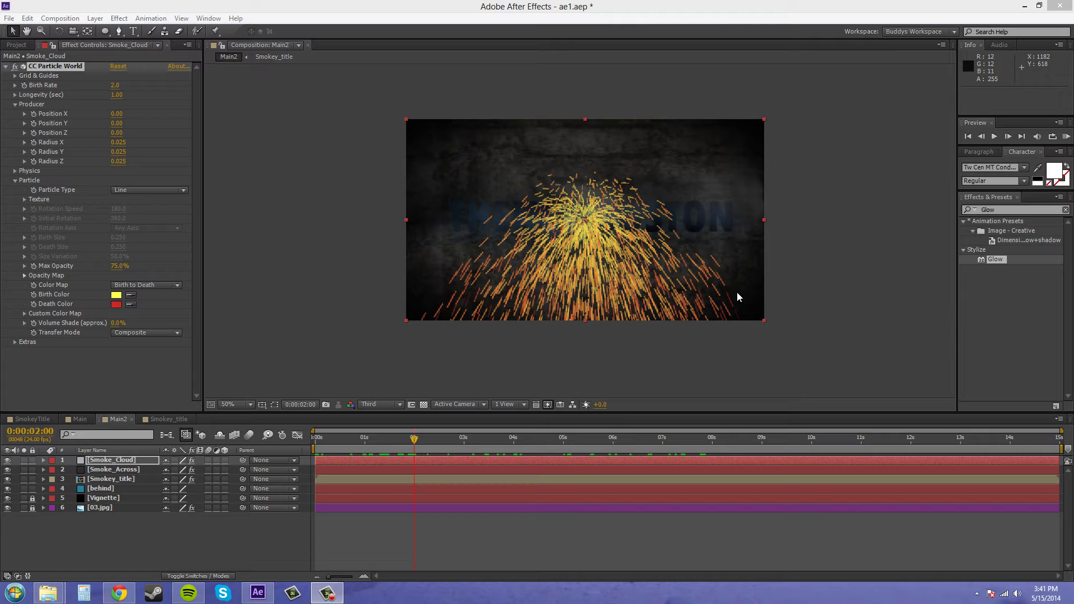
Step: Make the particles Faded Spheres with Birth Size 0.5 and Death Size 0.75
click(169, 191)
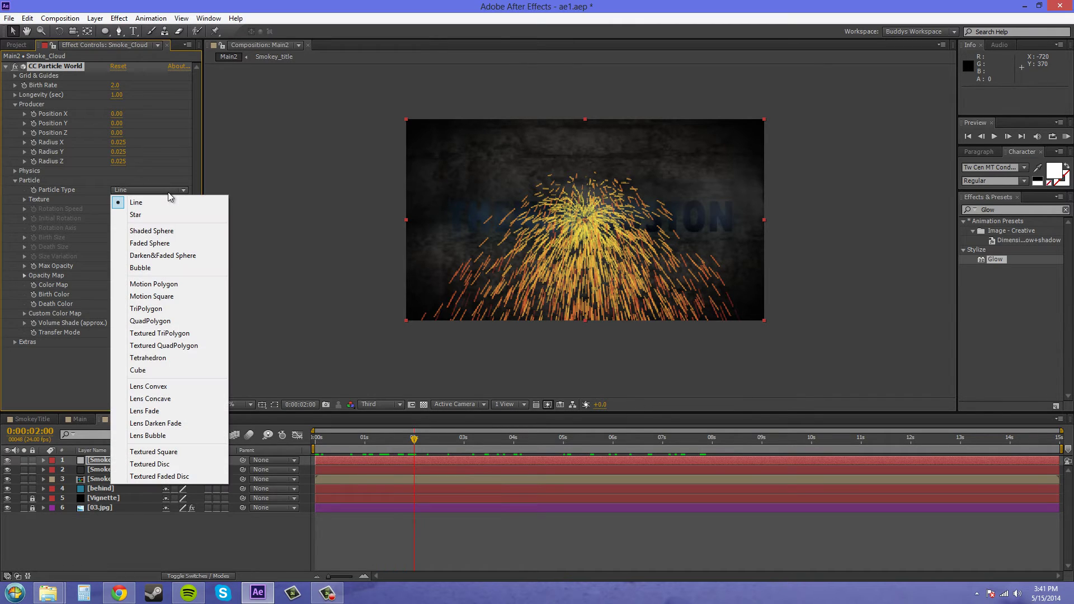
click(160, 245)
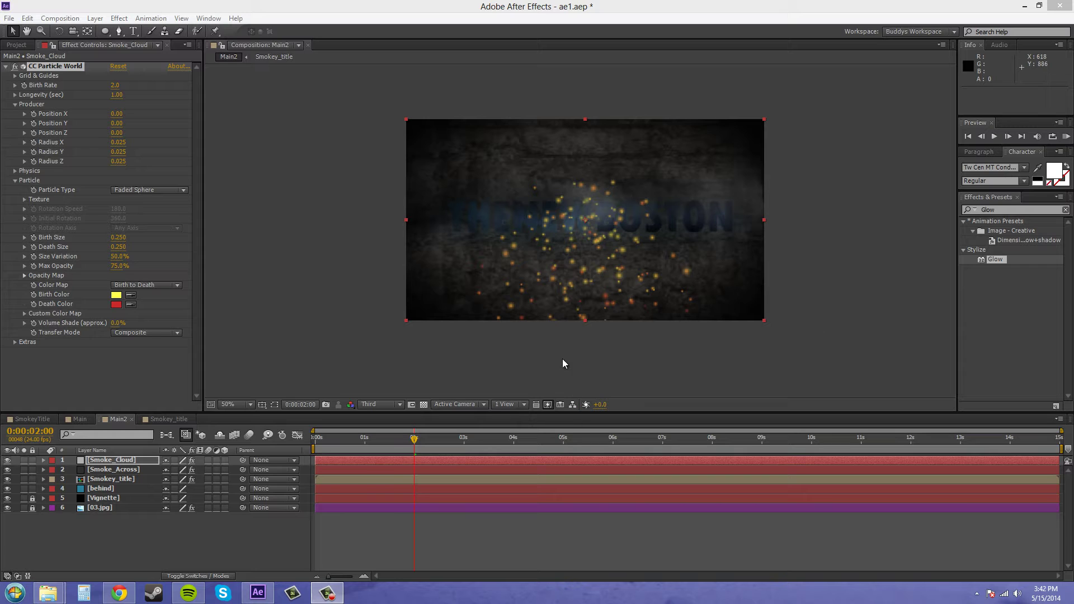
click(119, 237)
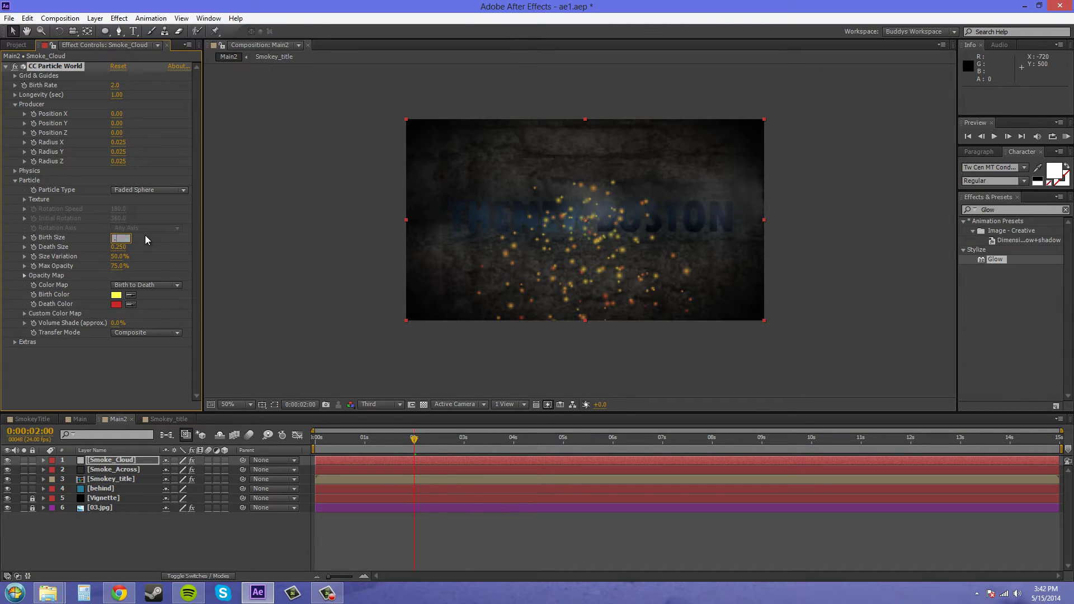
click(118, 247)
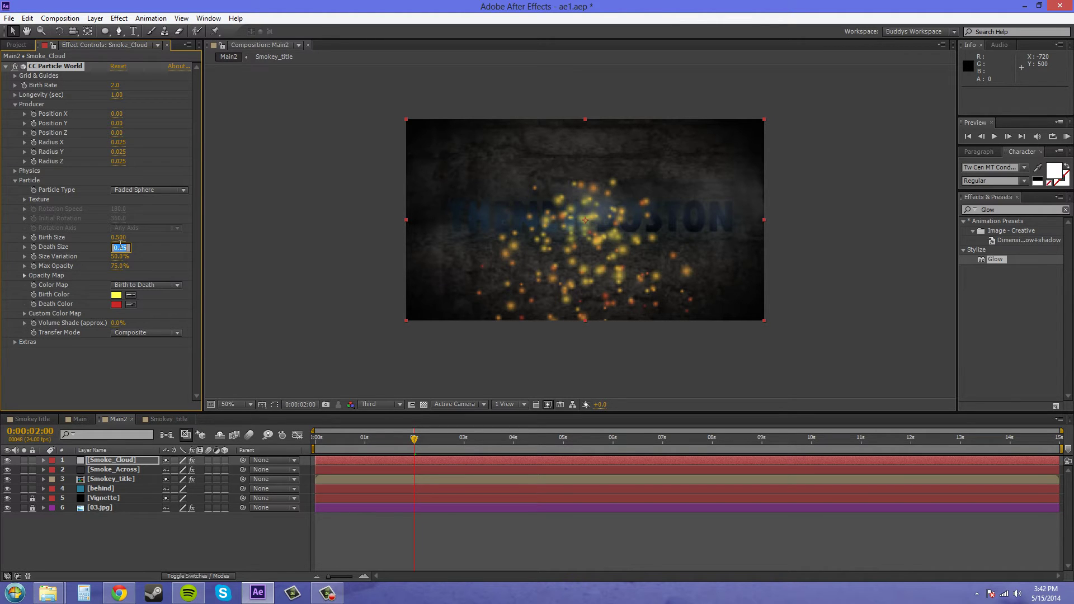
text(.75)
key(Return)
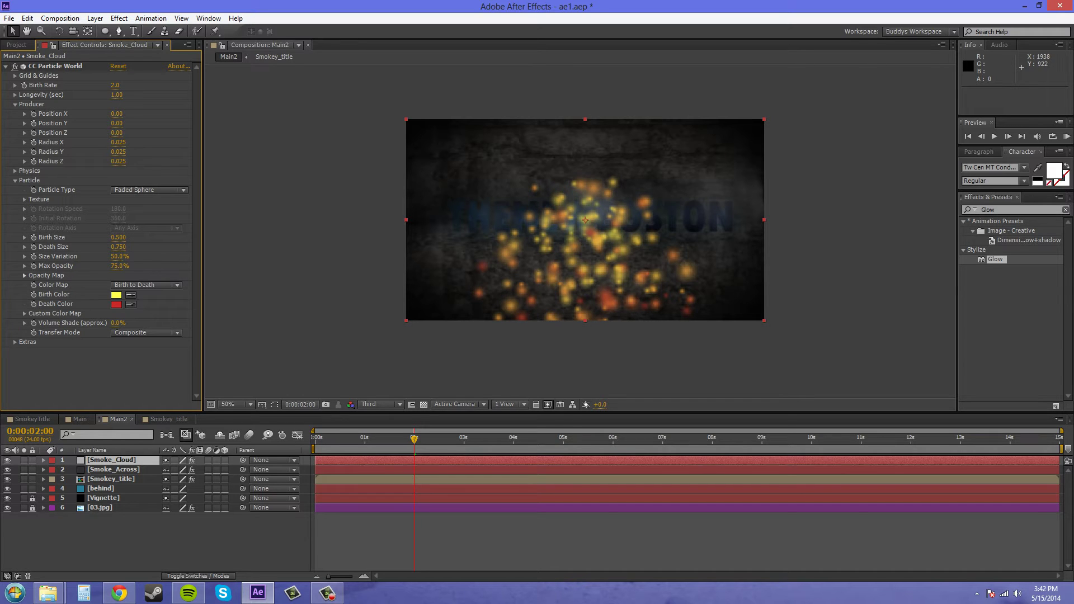
Step: Set the particles' Max Opacity to 33%
key(alt+Tab)
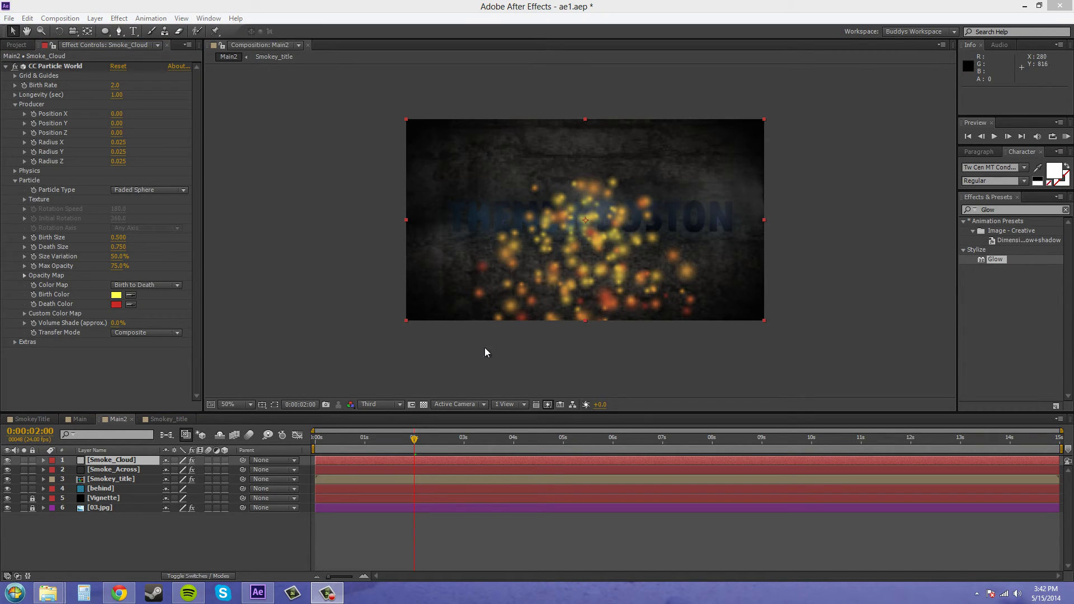
click(121, 267)
text(33)
key(Return)
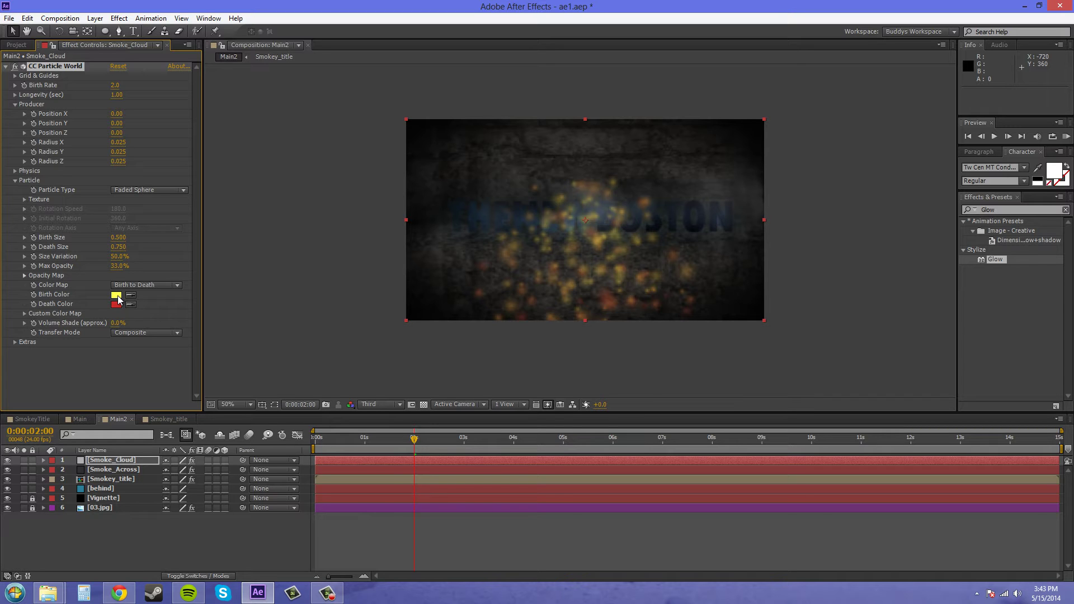
Step: Set the Birth Color to a dark blue
click(116, 297)
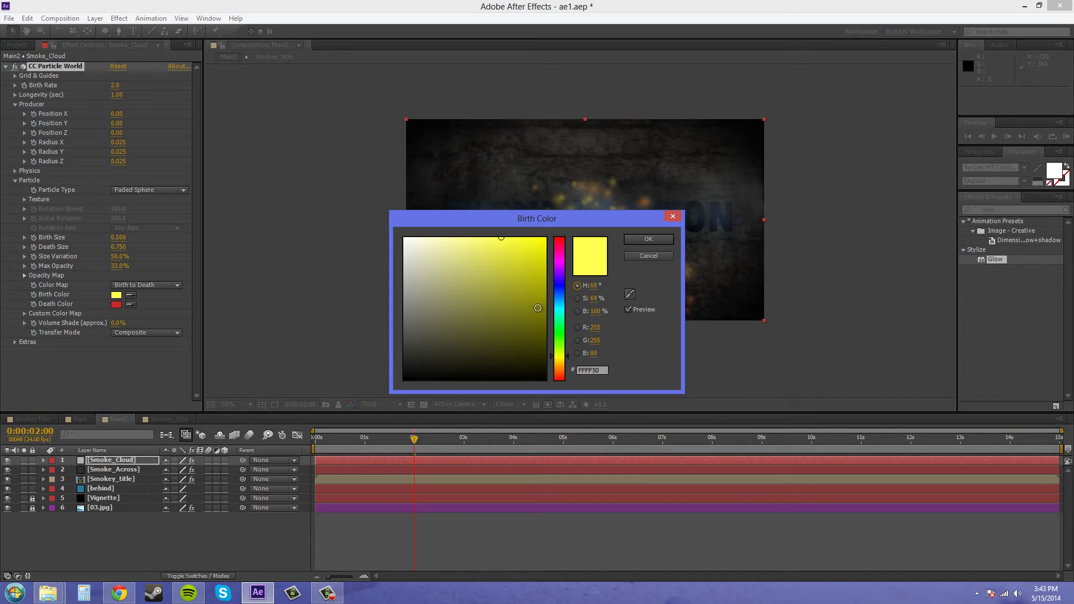
click(557, 290)
drag(556, 290, 559, 300)
click(493, 359)
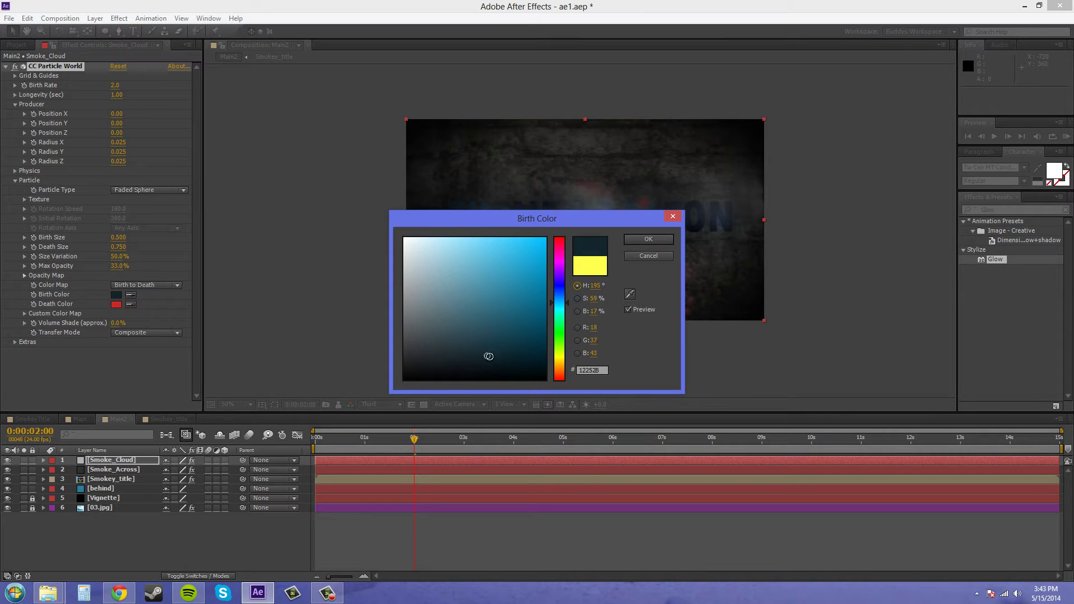
click(642, 240)
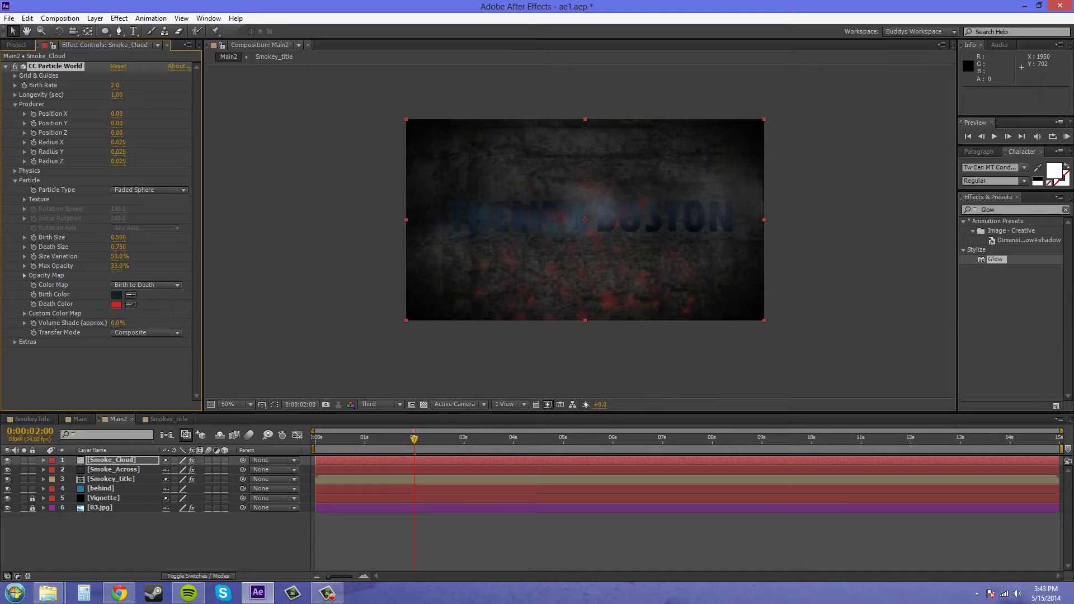
Step: Set the Death Color to a dark grey-blue and scrub ahead to preview the smoke
click(118, 304)
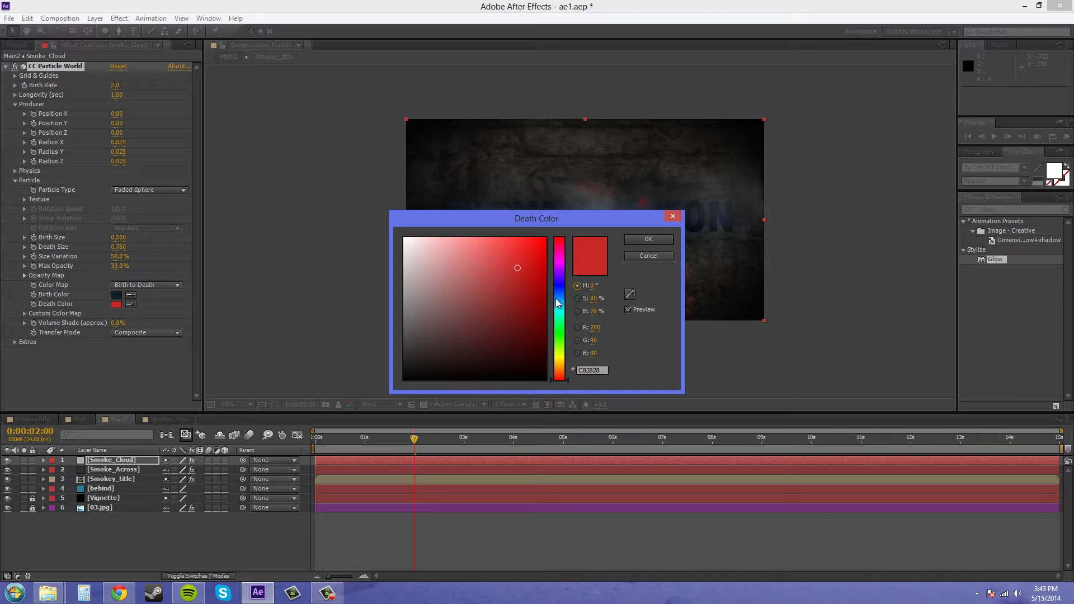
mouse_move(559, 305)
mouse_down()
mouse_move(559, 289)
mouse_move(559, 299)
mouse_up()
drag(471, 338, 438, 345)
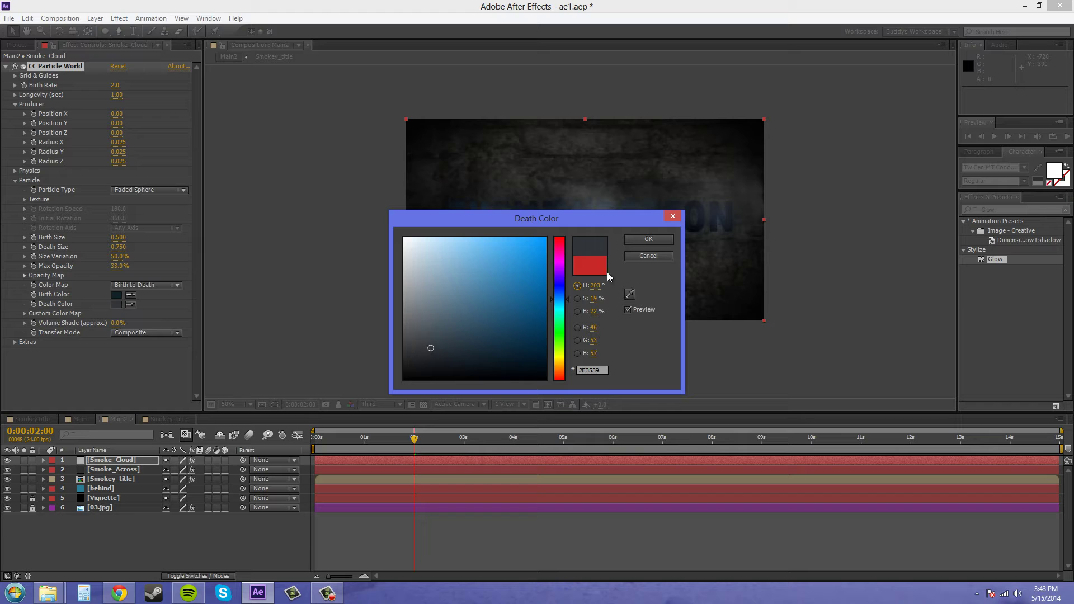
click(648, 240)
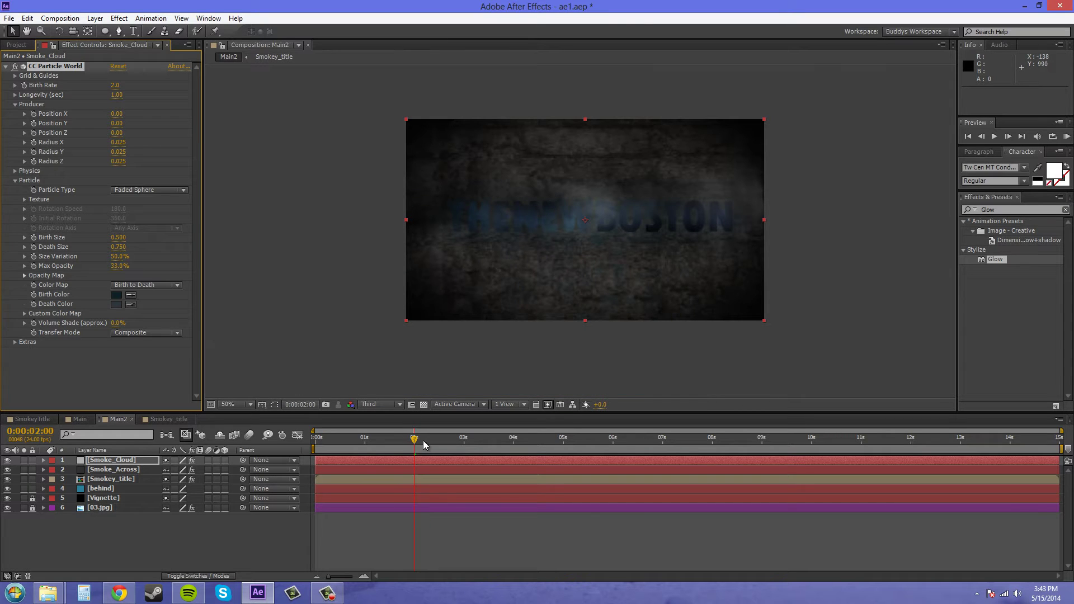
drag(419, 444, 499, 447)
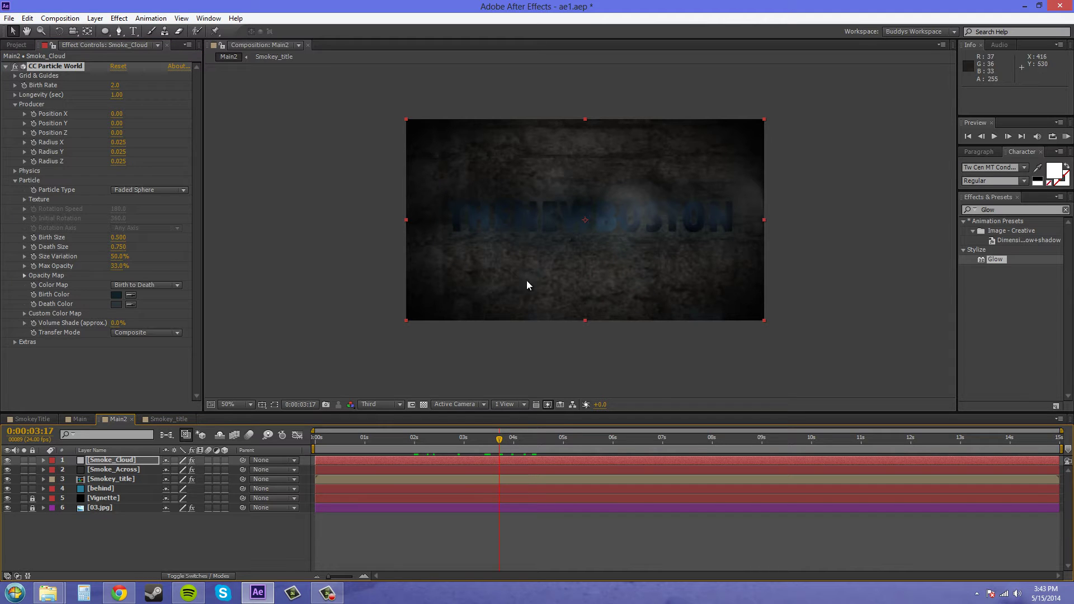
Step: Preview at Half resolution and switch Particle World's Transfer Mode from Composite to Screen
click(387, 405)
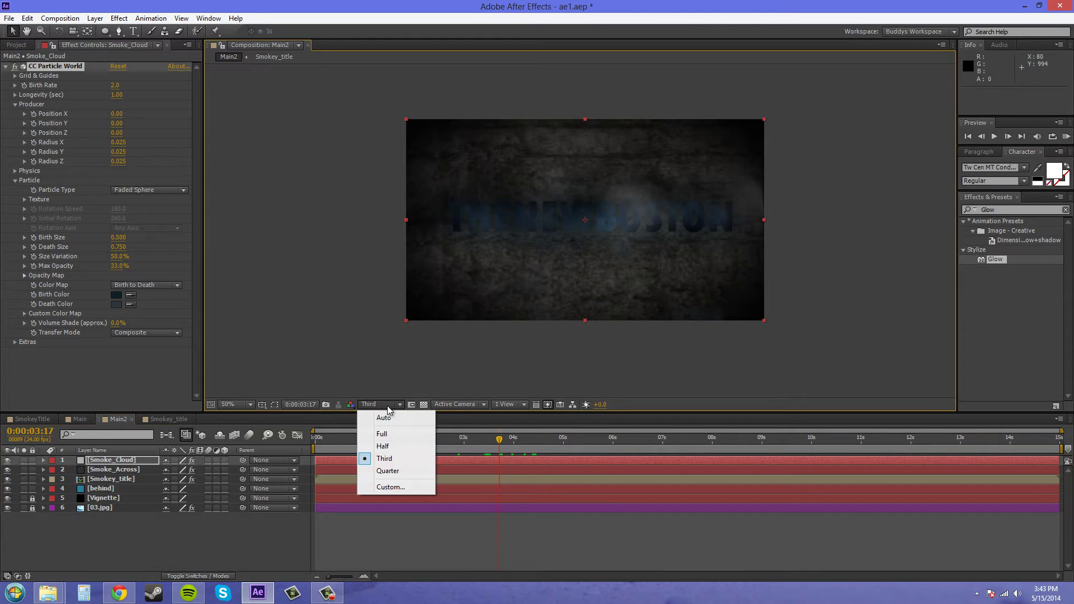
click(388, 446)
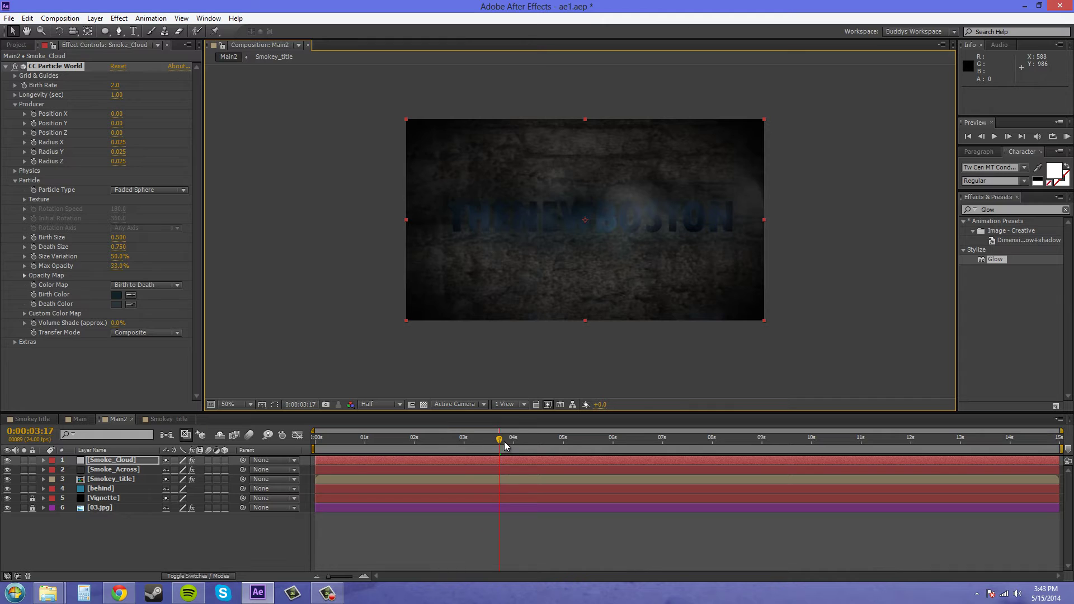
drag(504, 442, 546, 442)
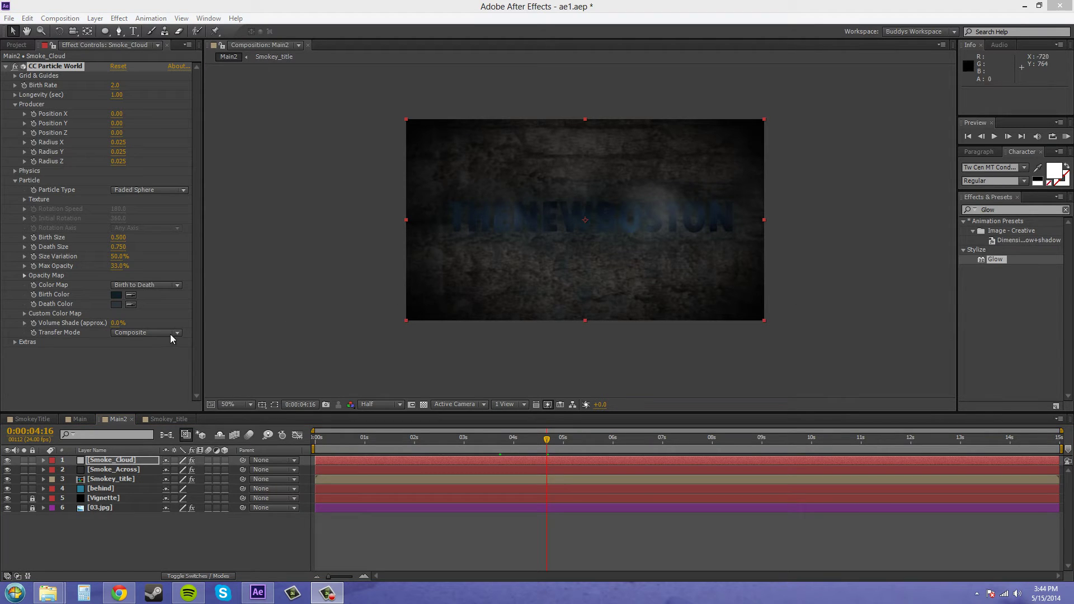
click(153, 334)
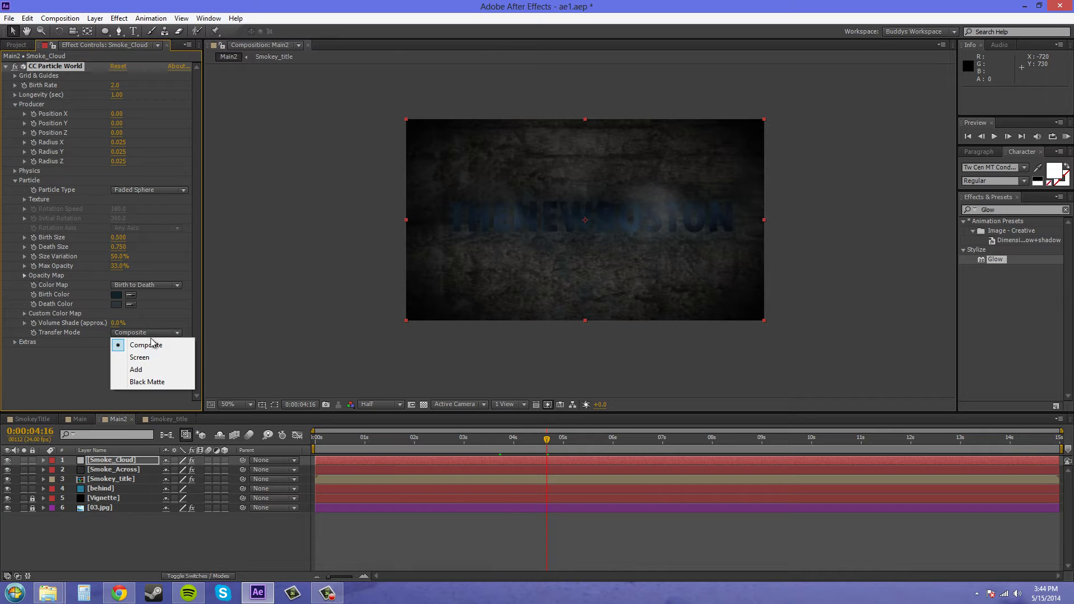
click(138, 358)
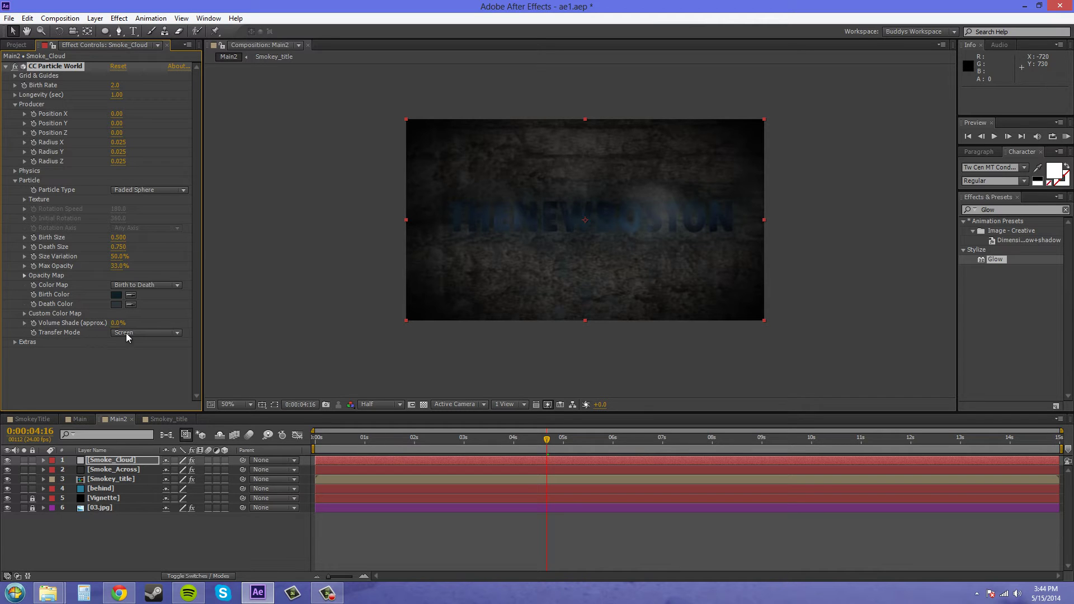
Step: Collapse Particle, then set Birth Rate to 45 and Longevity to 0.5 seconds
click(16, 181)
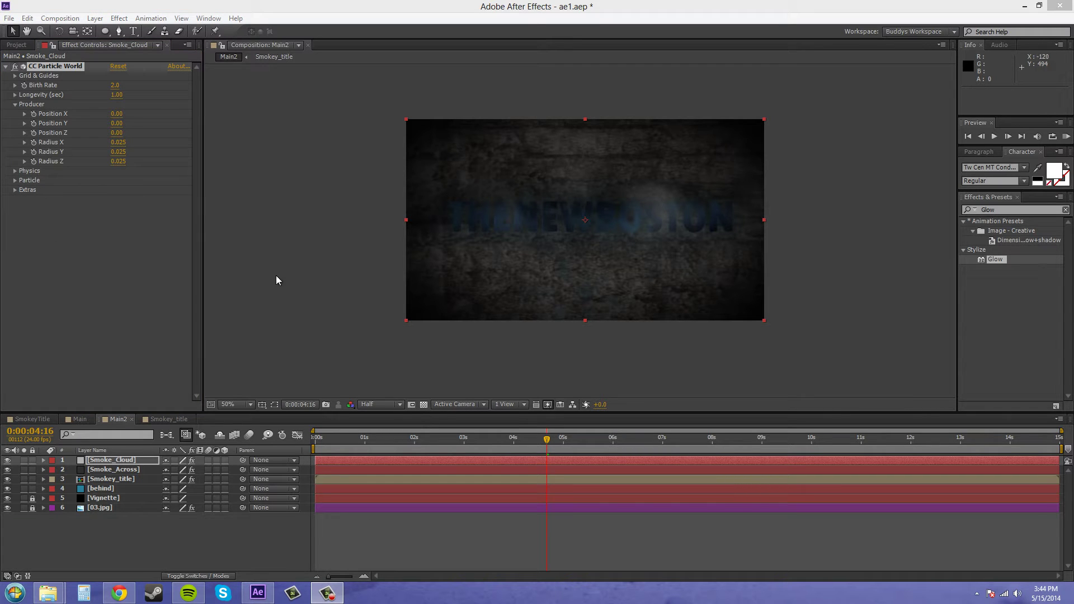
click(116, 85)
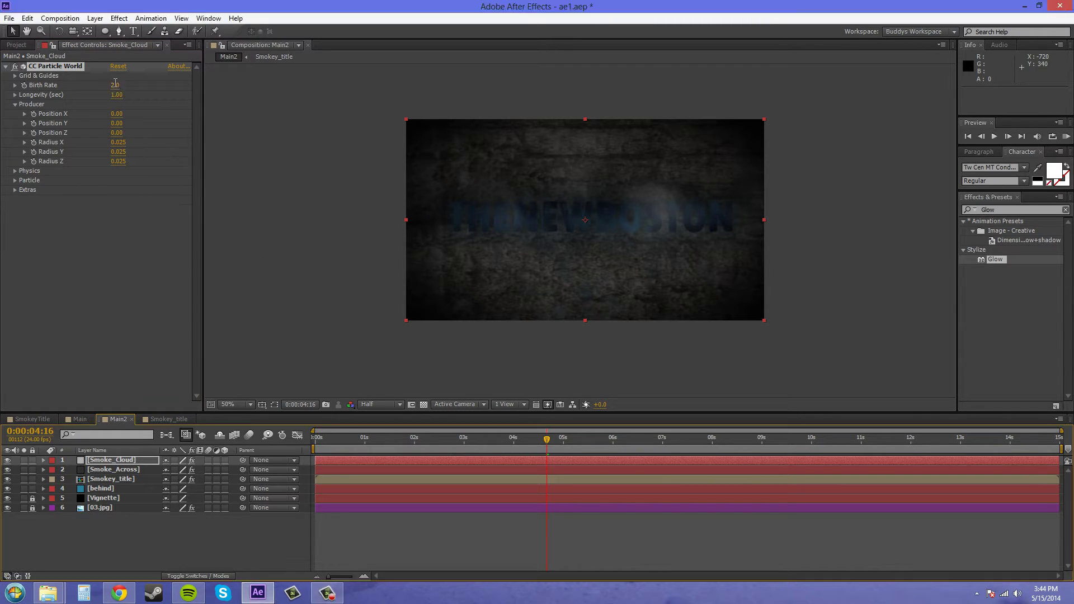
text(45)
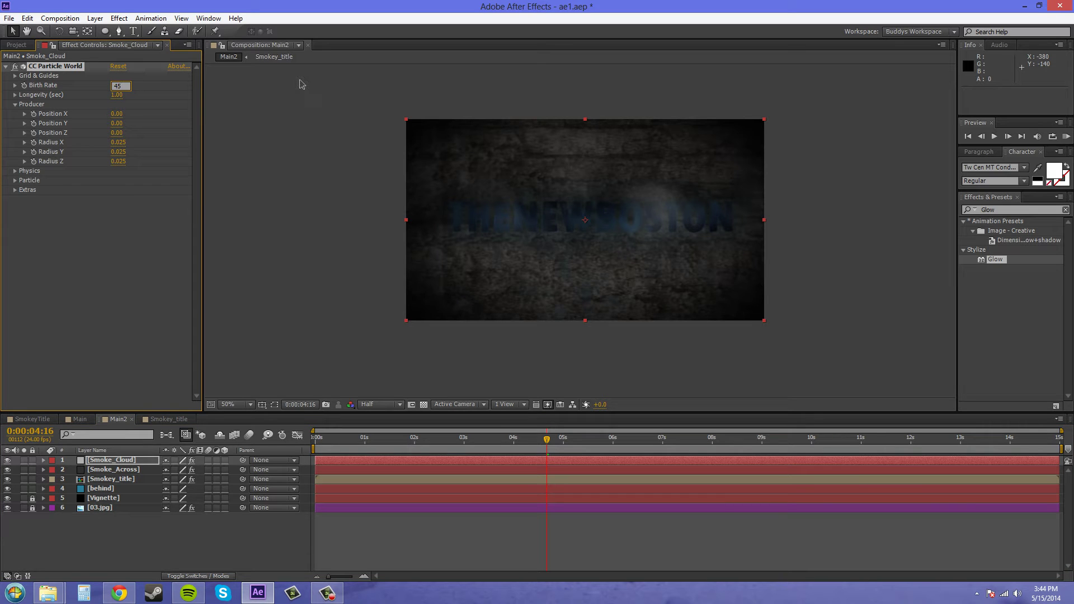
key(Return)
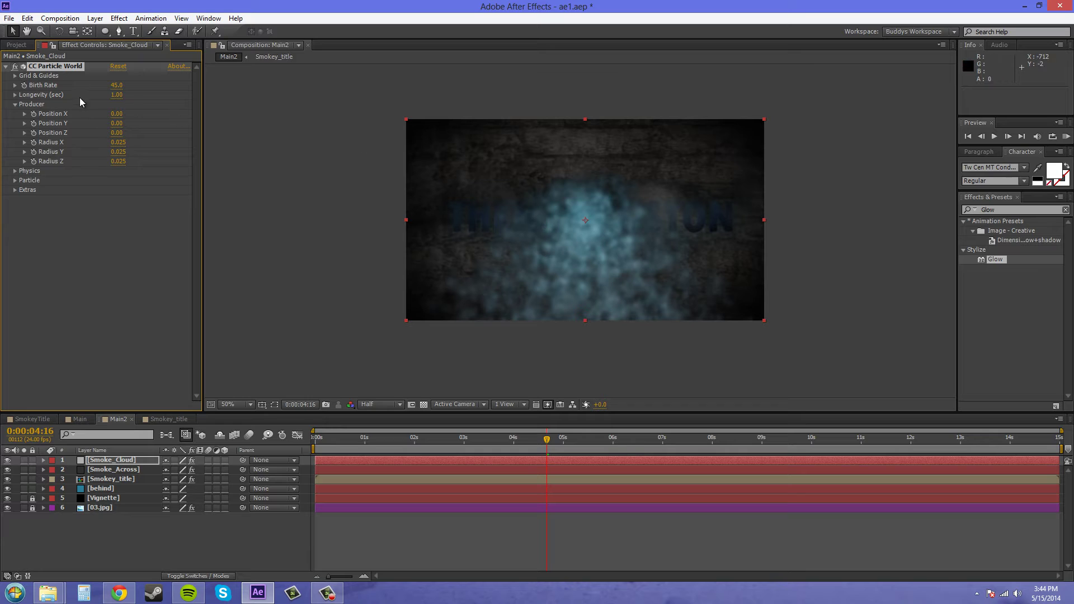
click(119, 95)
text(.5)
key(Return)
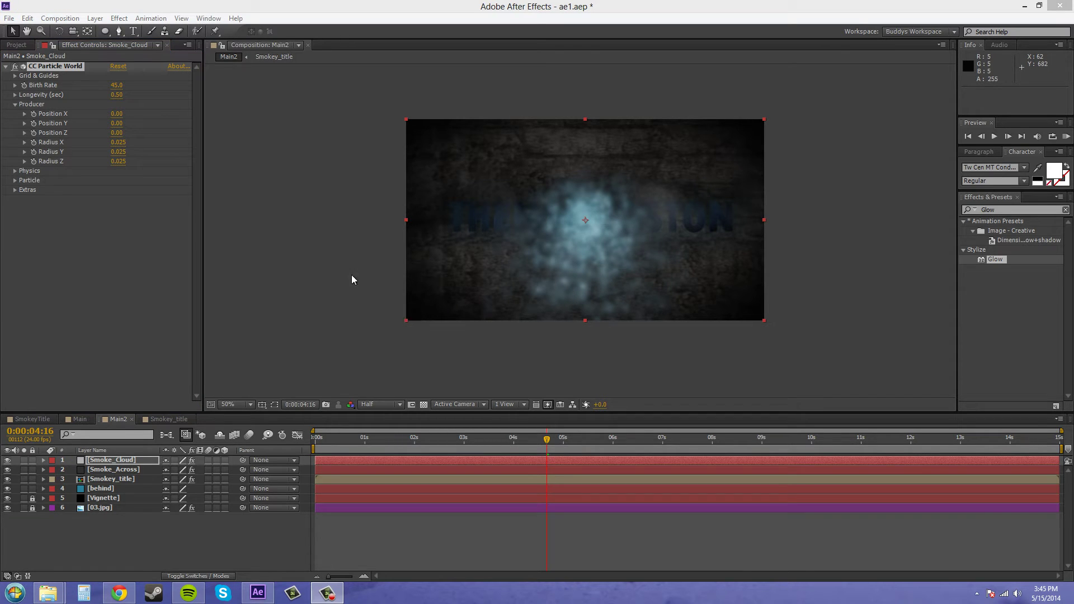
Step: Set the Producer radii to X 0.3, Y 0.1 and Z 0
click(119, 142)
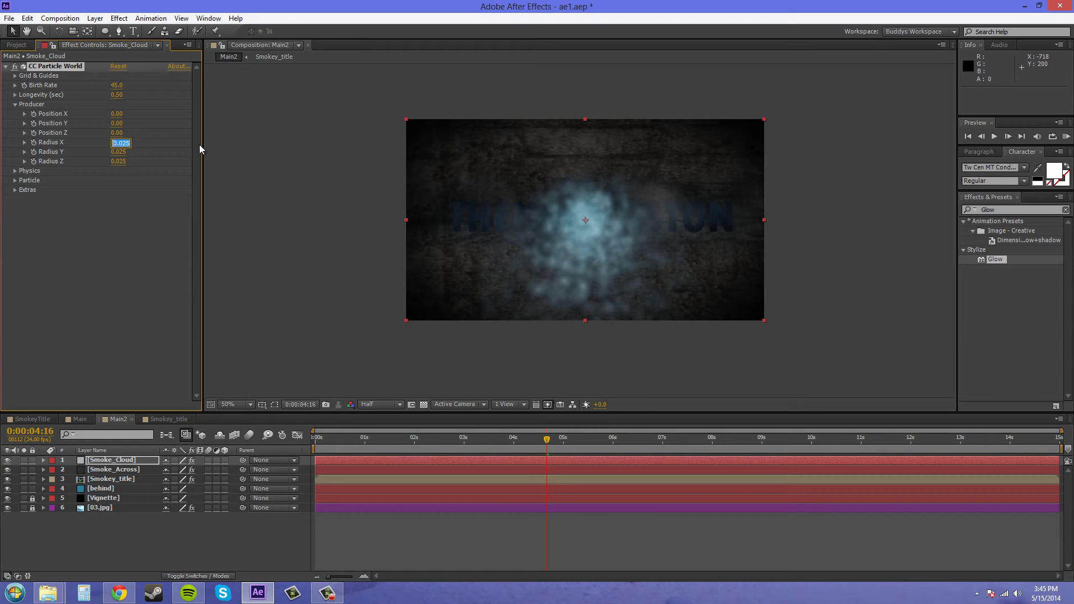
text(.3)
key(Return)
click(117, 152)
text(.1)
key(Return)
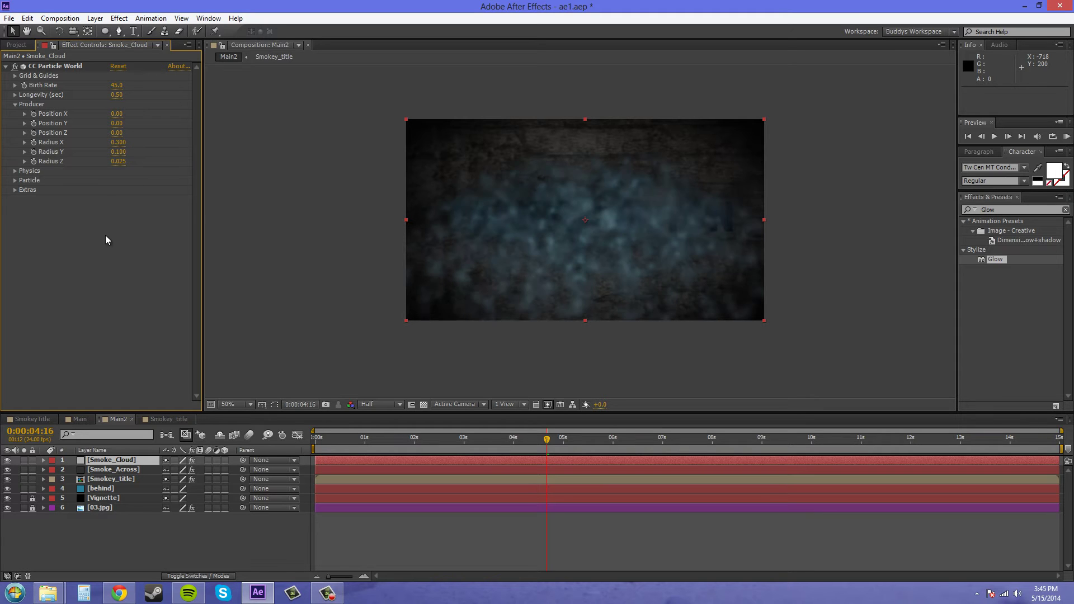
click(118, 161)
text(0)
key(Return)
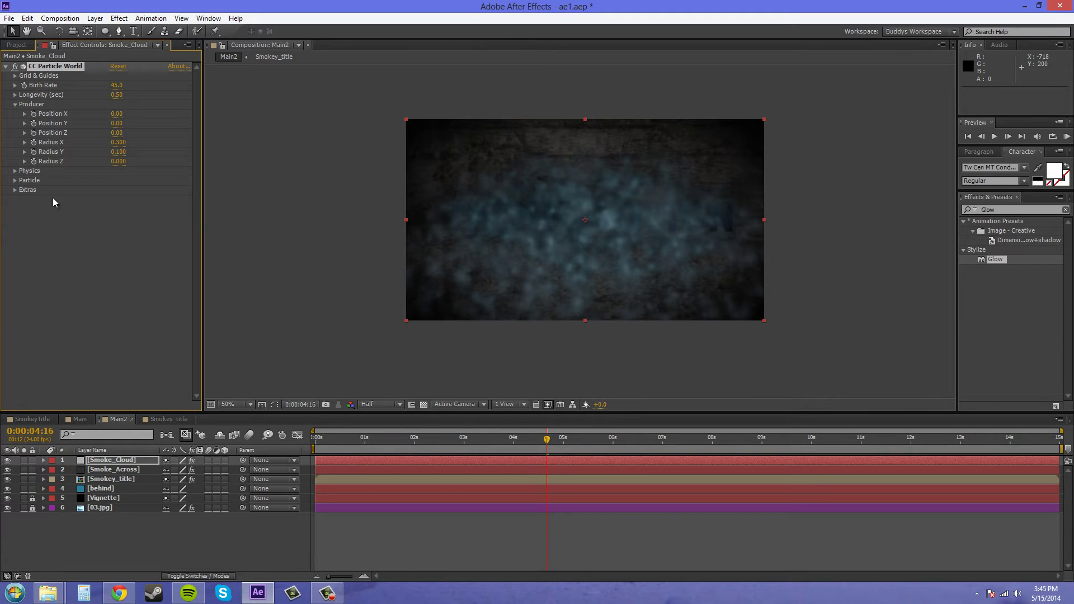
Step: Under Physics, set Animation to Direction Axis and Velocity to 0.5, then scrub to preview
click(15, 105)
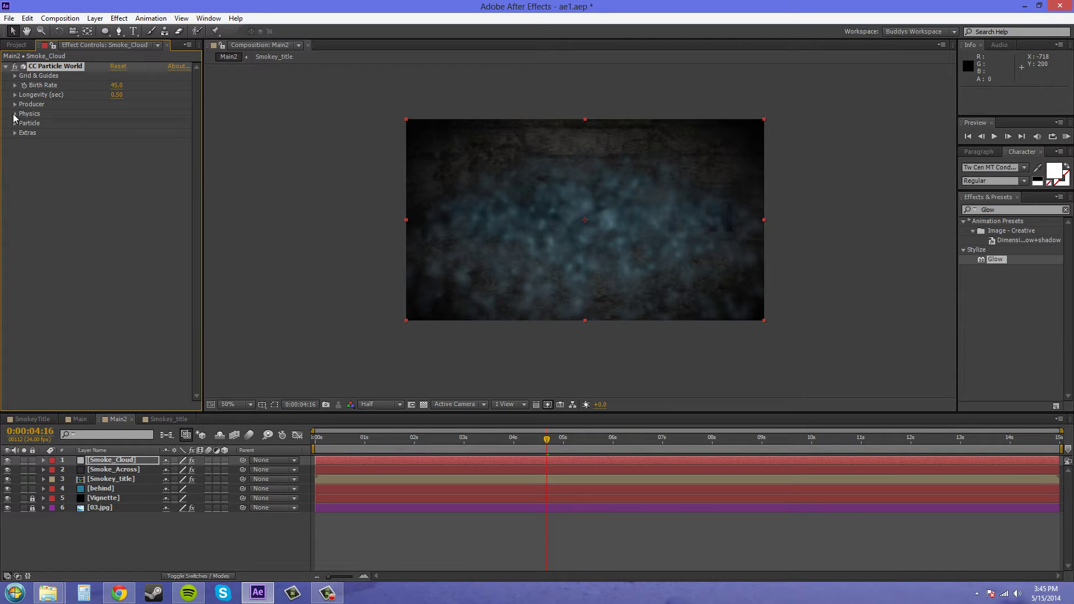
click(15, 114)
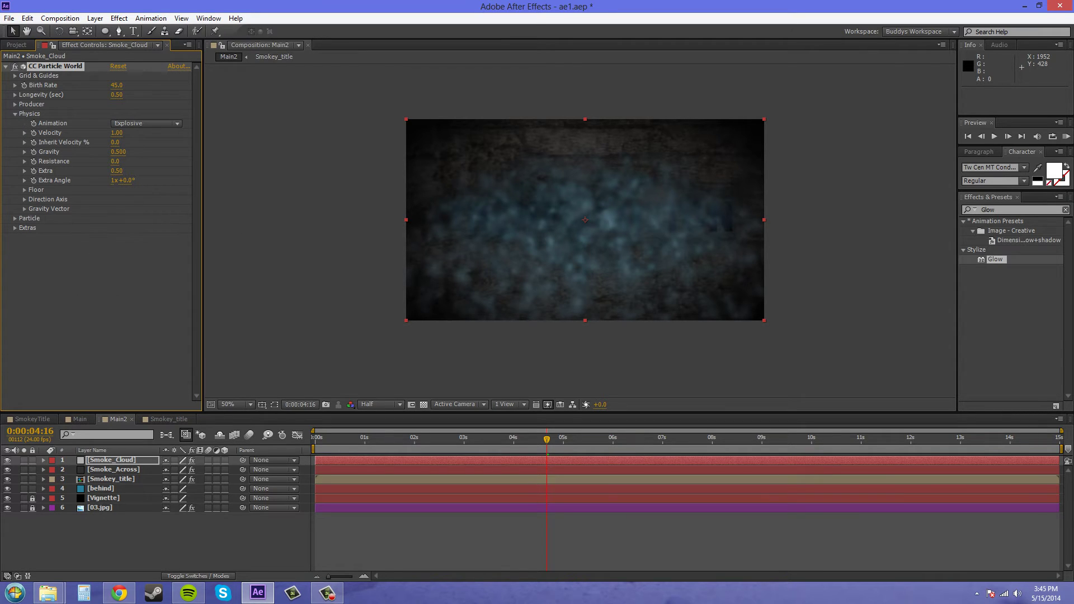
key(alt+Tab)
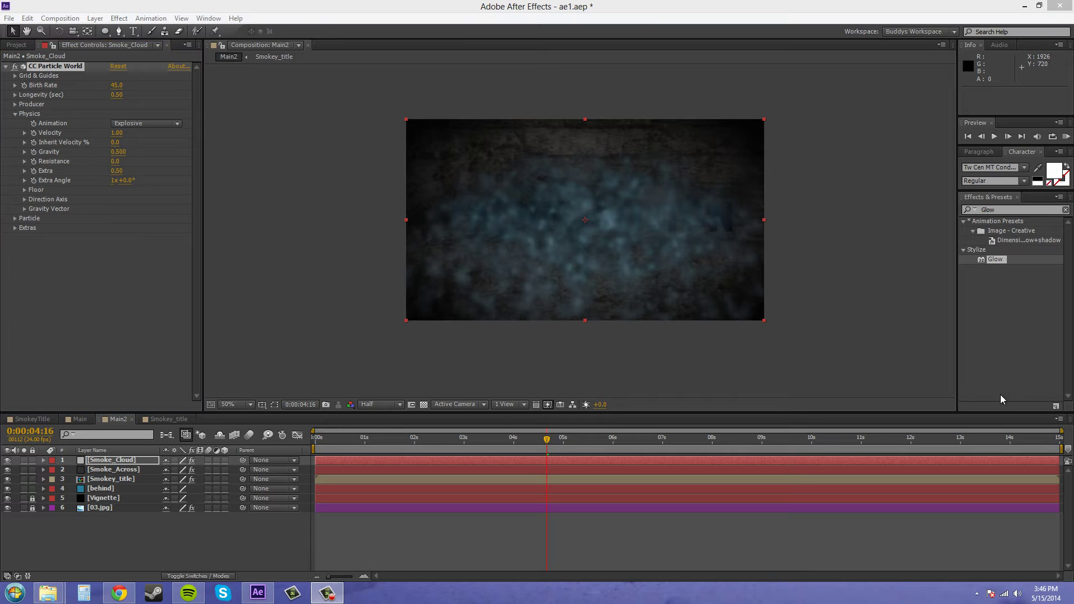
click(145, 126)
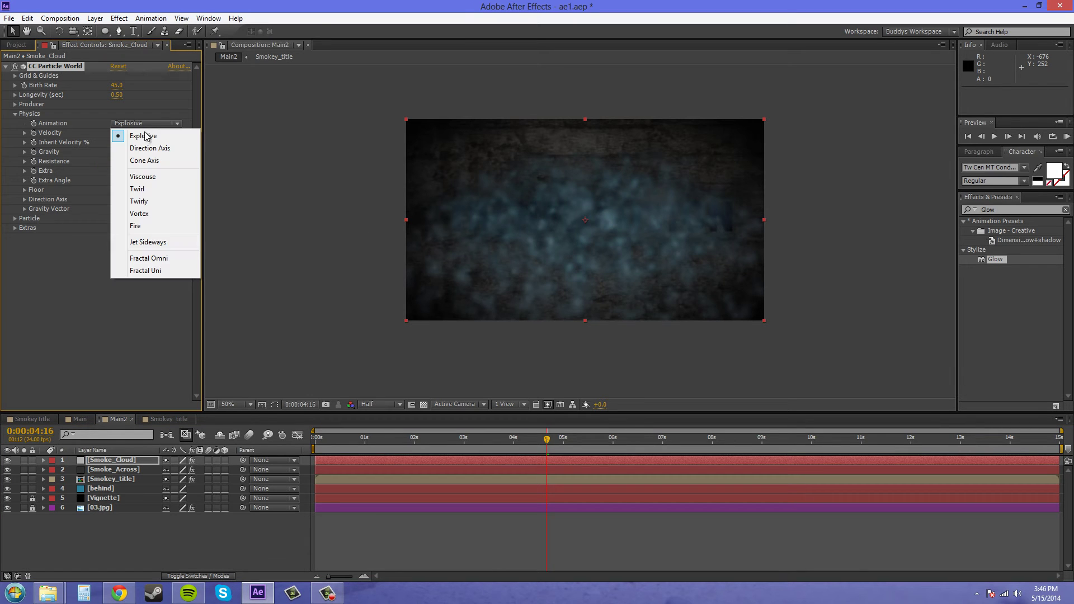
click(145, 149)
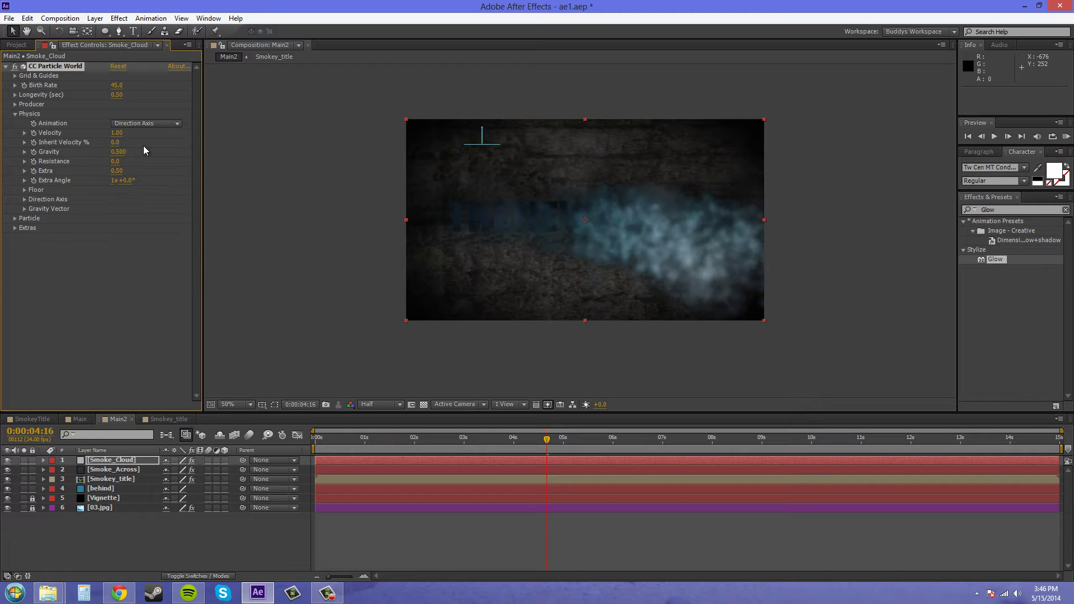
click(118, 133)
text(.5)
key(Return)
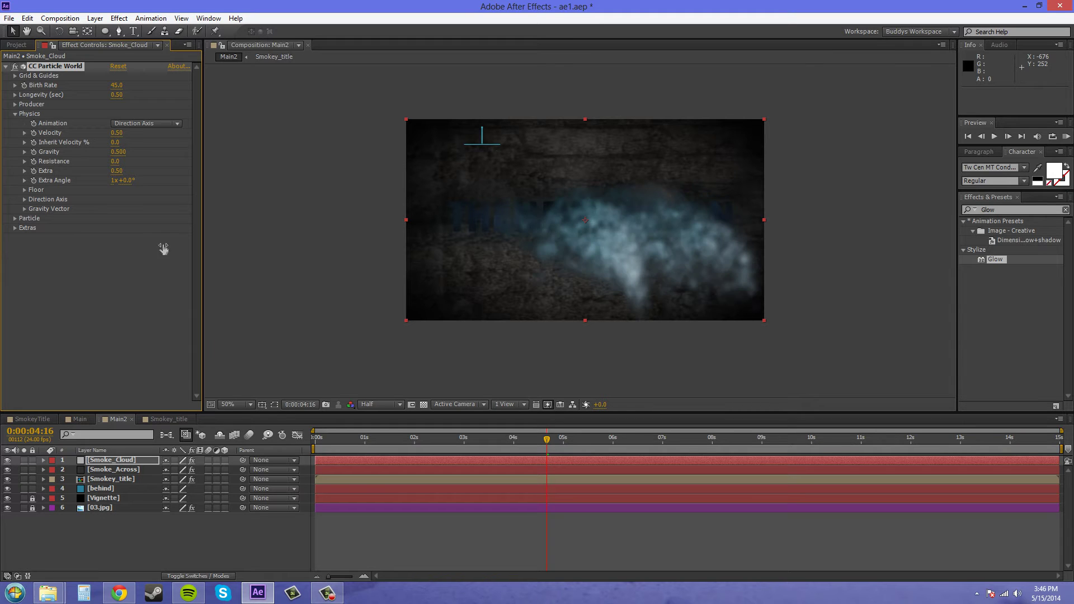
drag(546, 440, 416, 446)
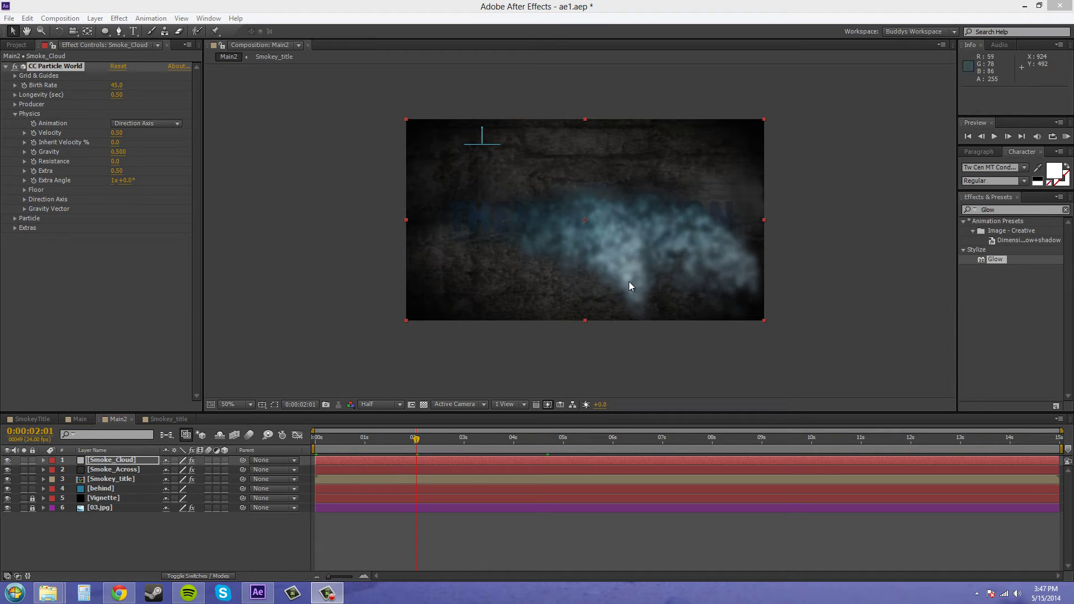
Step: Set Particle World Gravity to 0 and scrub ahead to preview the horizontal smoke band
click(115, 152)
text(0)
key(Return)
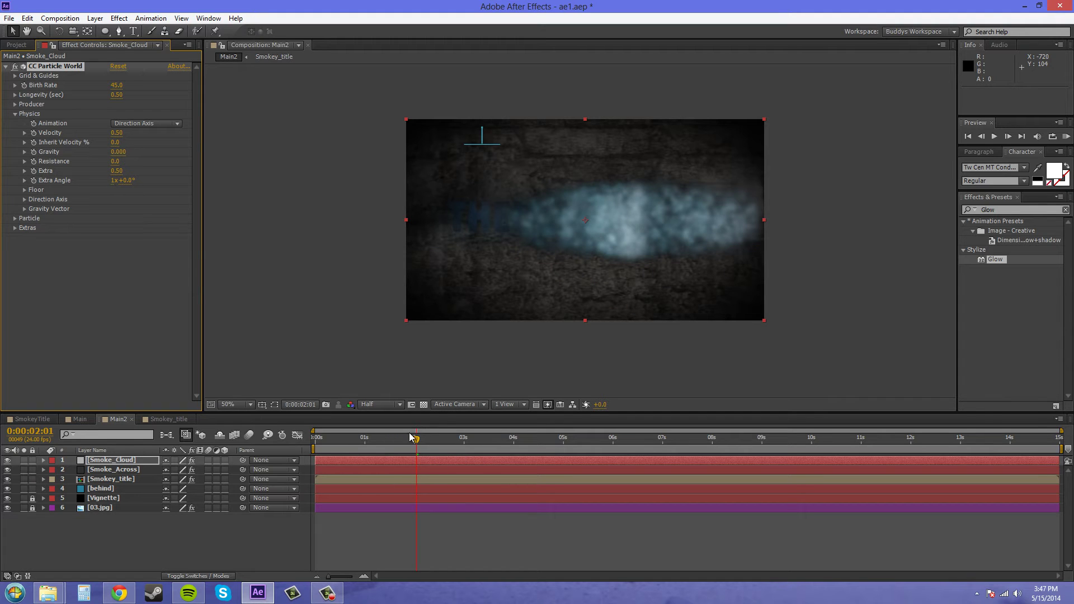
drag(417, 439, 627, 440)
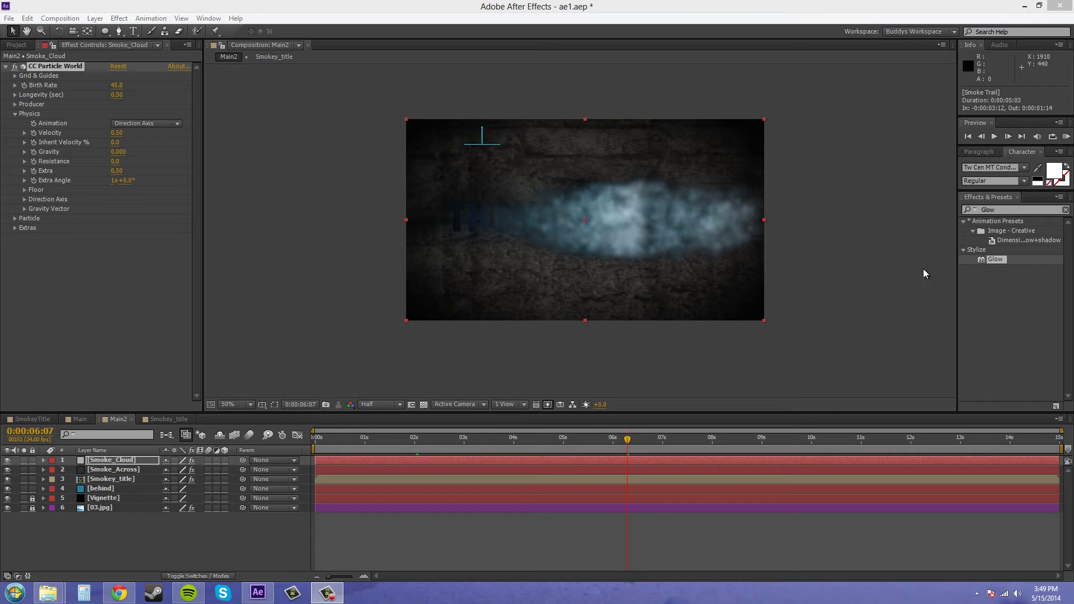
Step: Apply Fast Blur below CC Particle World with Blurriness 17, then check an earlier frame
click(1014, 211)
text(fast blur)
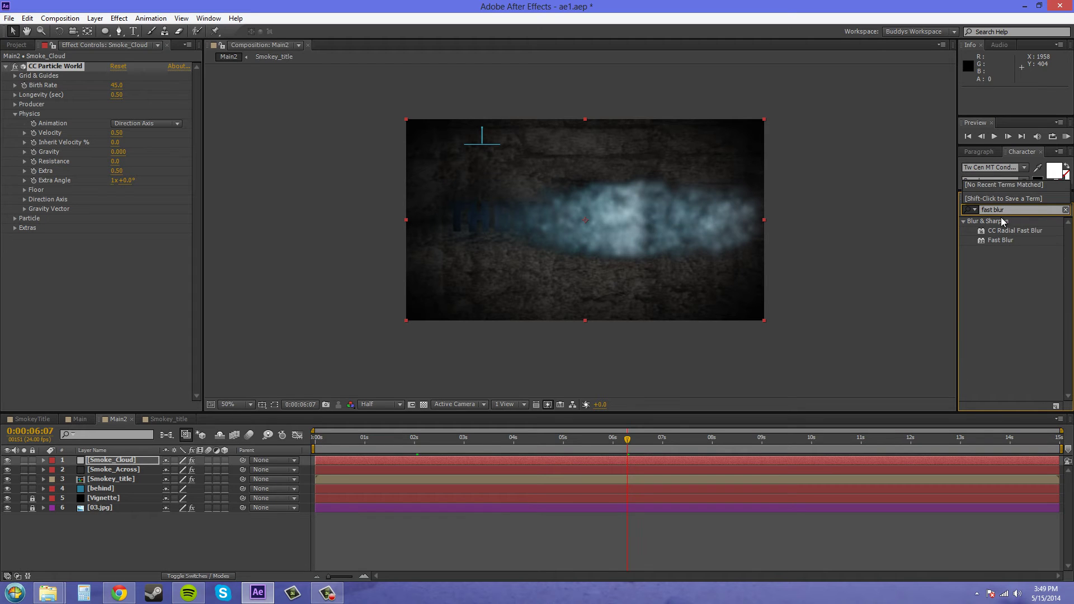
drag(996, 240, 115, 286)
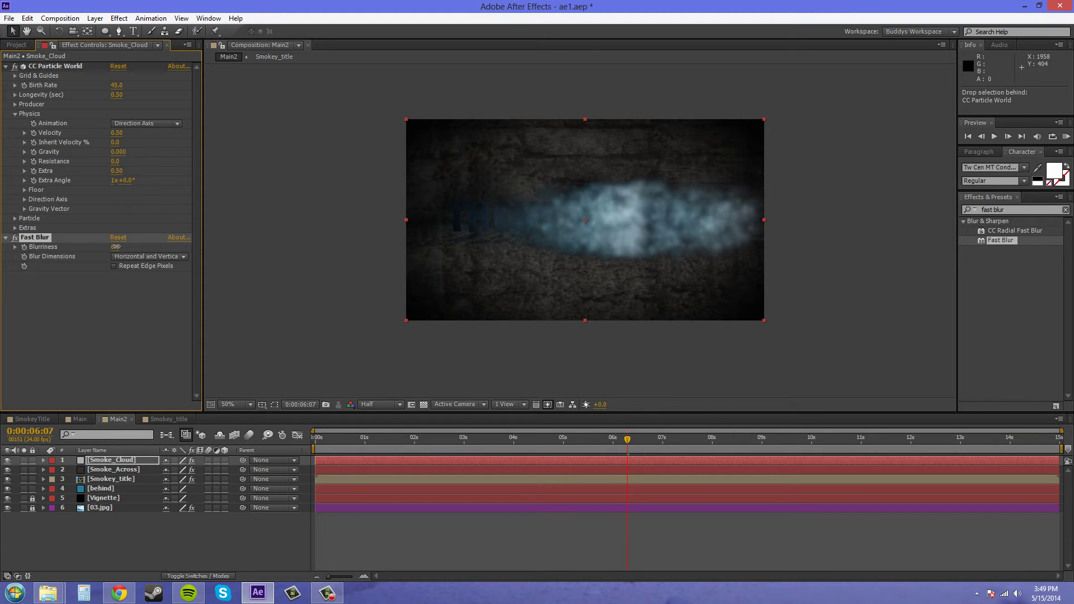
drag(119, 246, 125, 246)
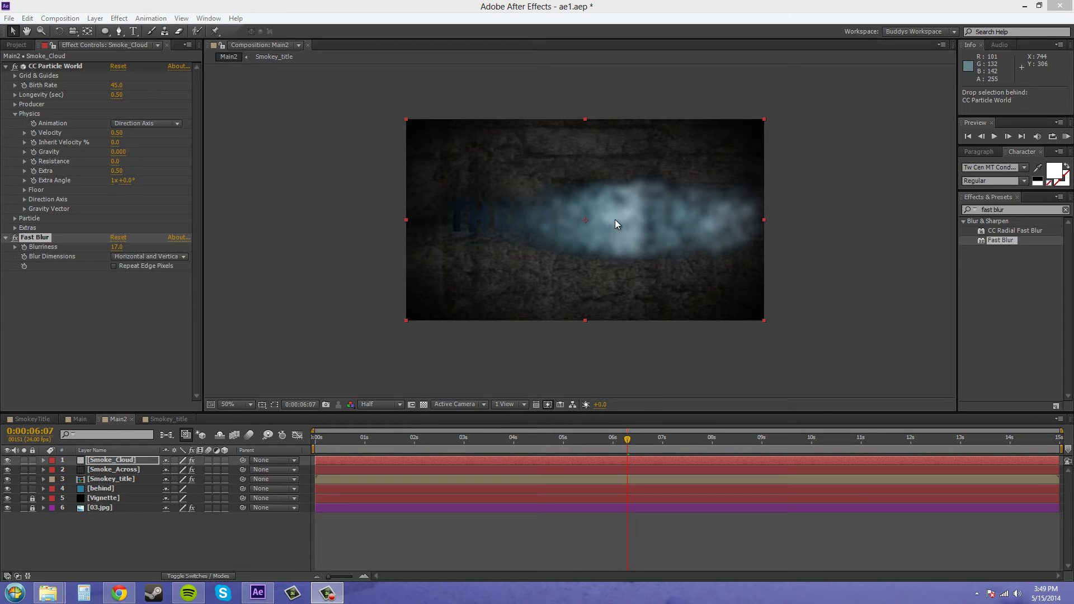
drag(627, 439, 302, 422)
Step: Expand Producer, go to 0:00:01:00, and turn on keyframing for emitter Position X
click(15, 114)
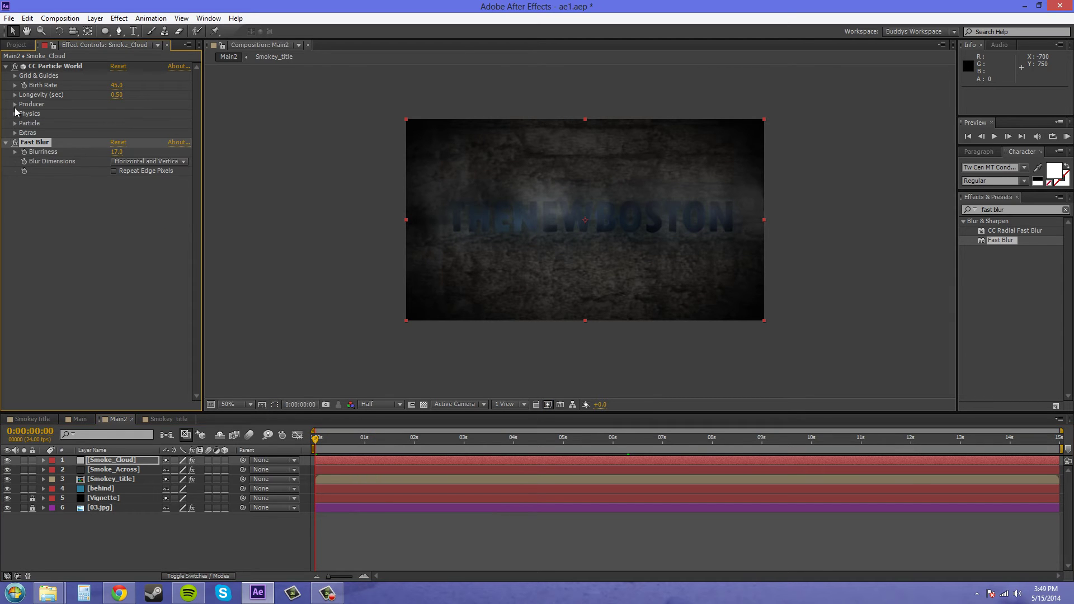
click(15, 106)
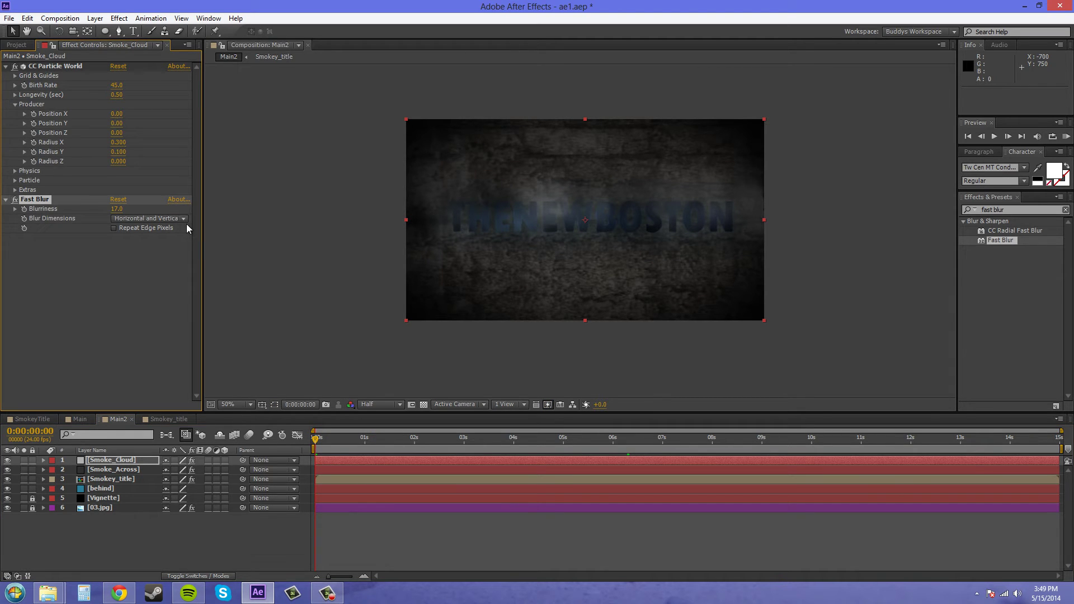
click(33, 114)
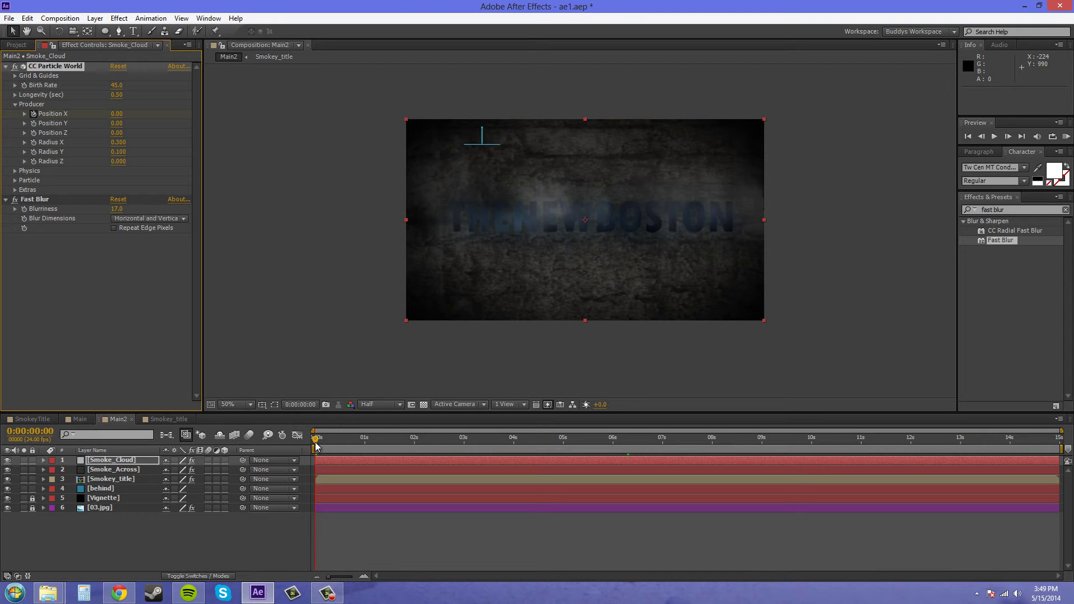
drag(315, 439, 366, 438)
click(364, 437)
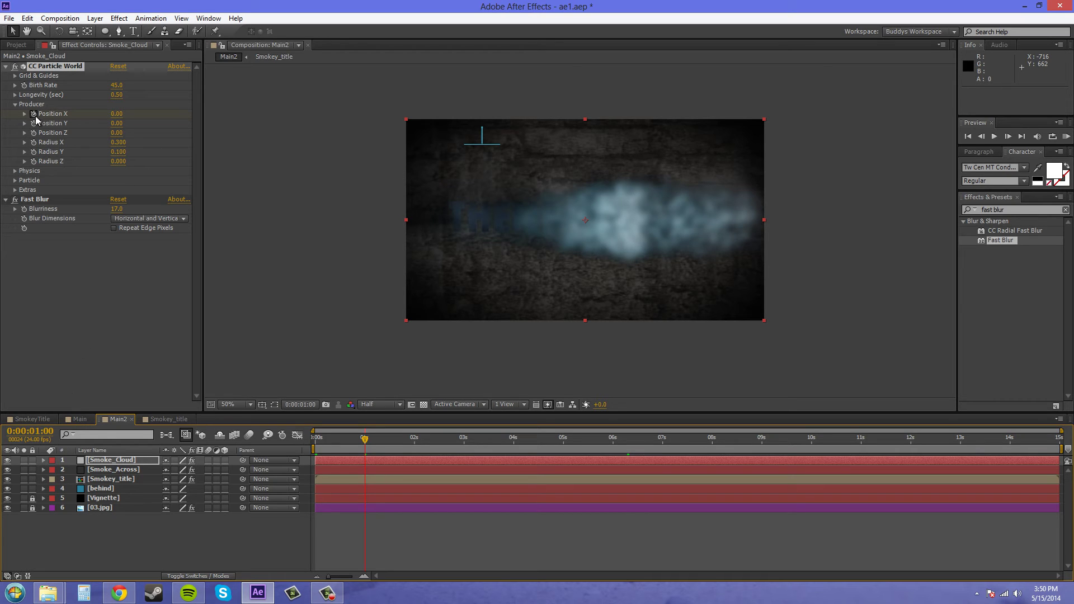
click(34, 114)
Step: Add a Position X keyframe at one second, start Smoke_Cloud nine frames earlier, return to 0s
key(u)
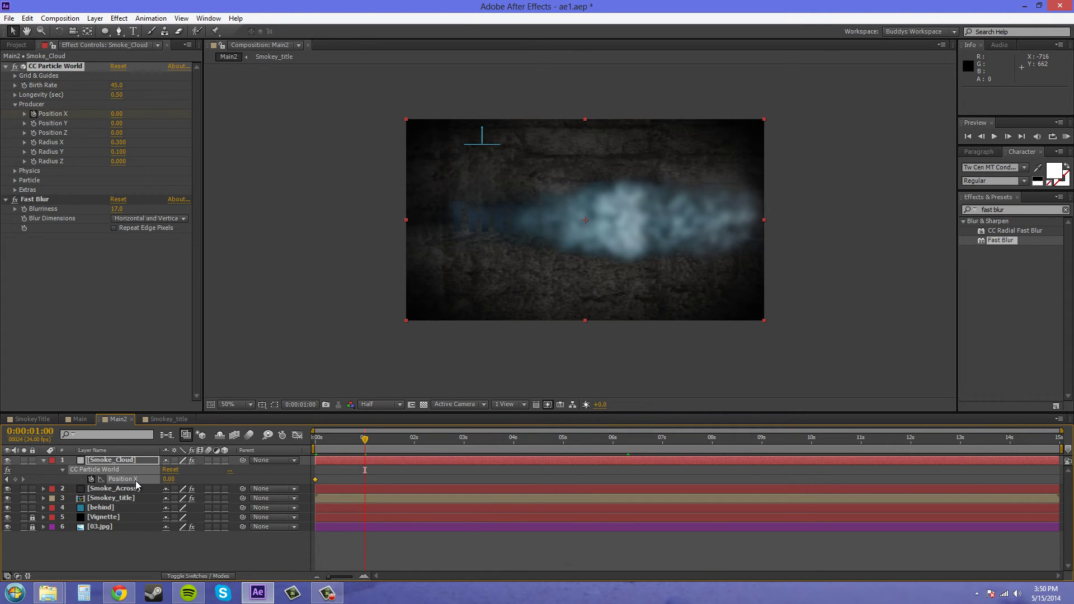
click(135, 475)
click(139, 480)
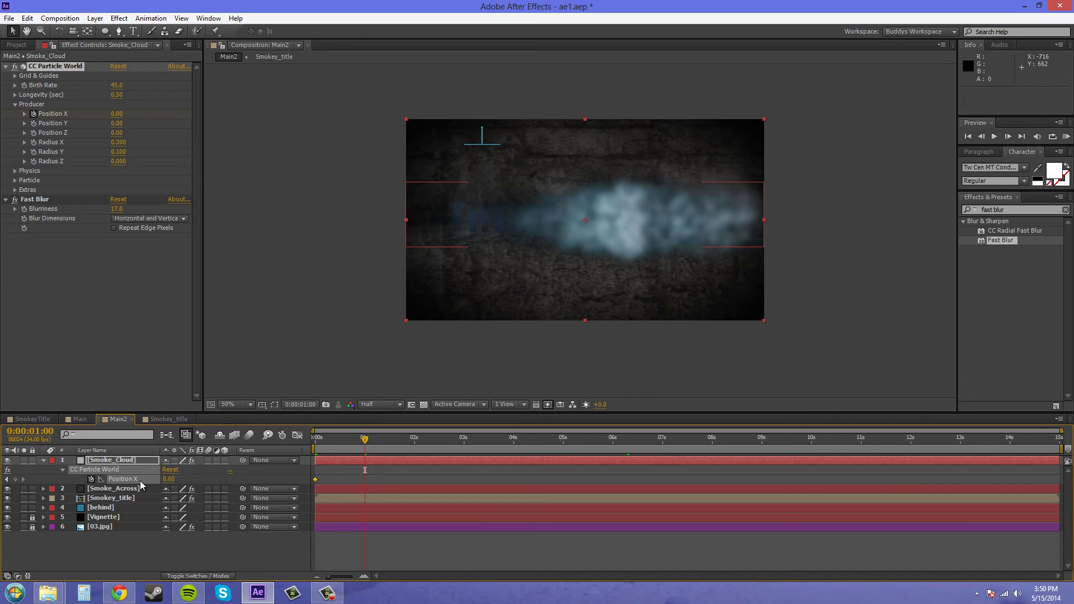
click(15, 479)
drag(578, 463, 531, 464)
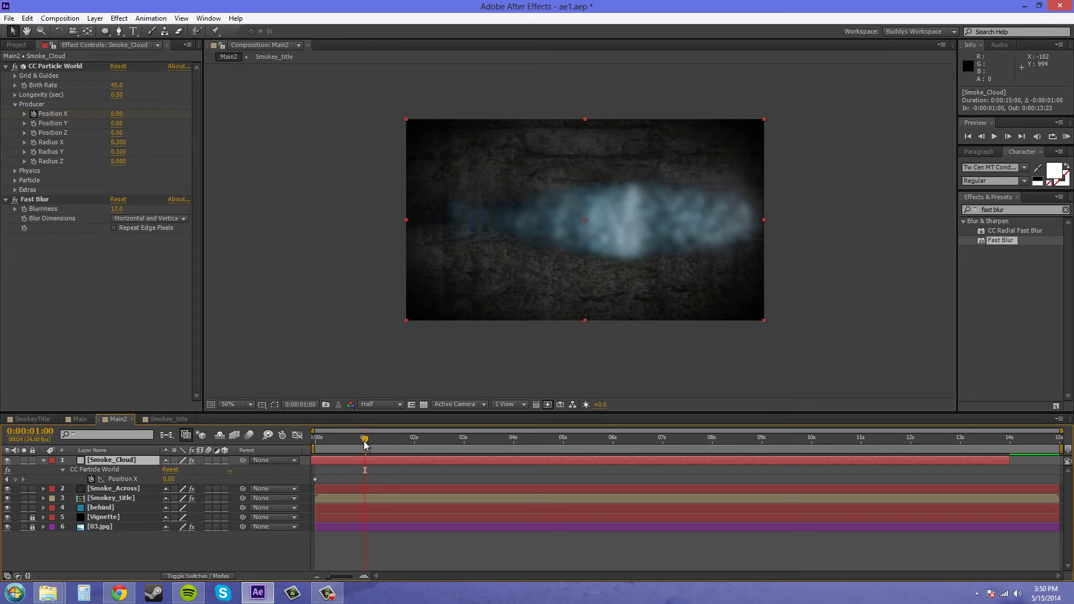
drag(365, 442, 288, 446)
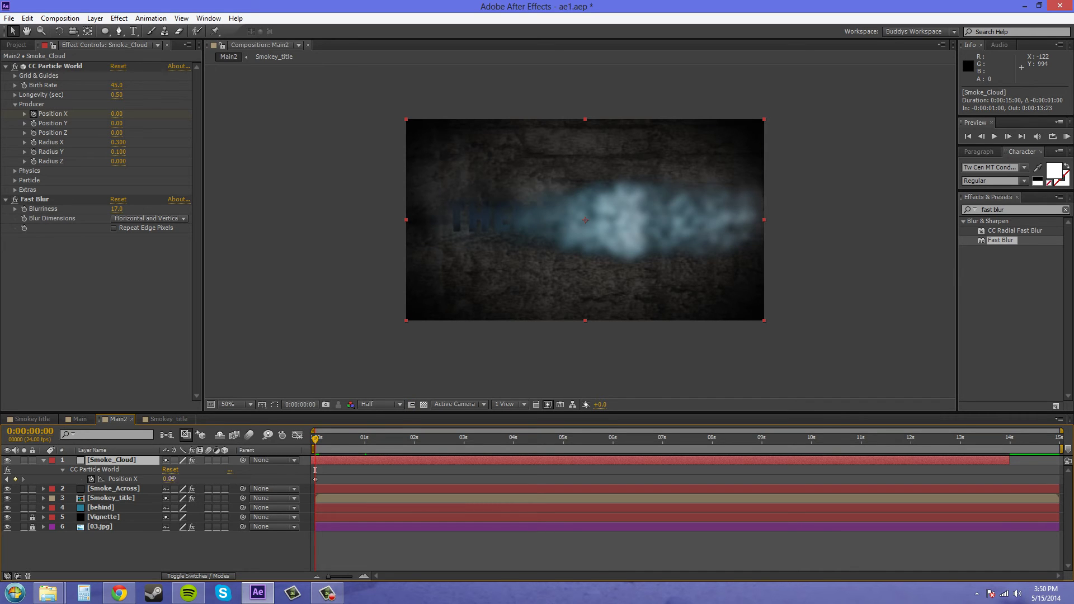
Step: Keyframe emitter Position X from -2.09 at 0s to 3.17 at one second
drag(169, 478, 59, 479)
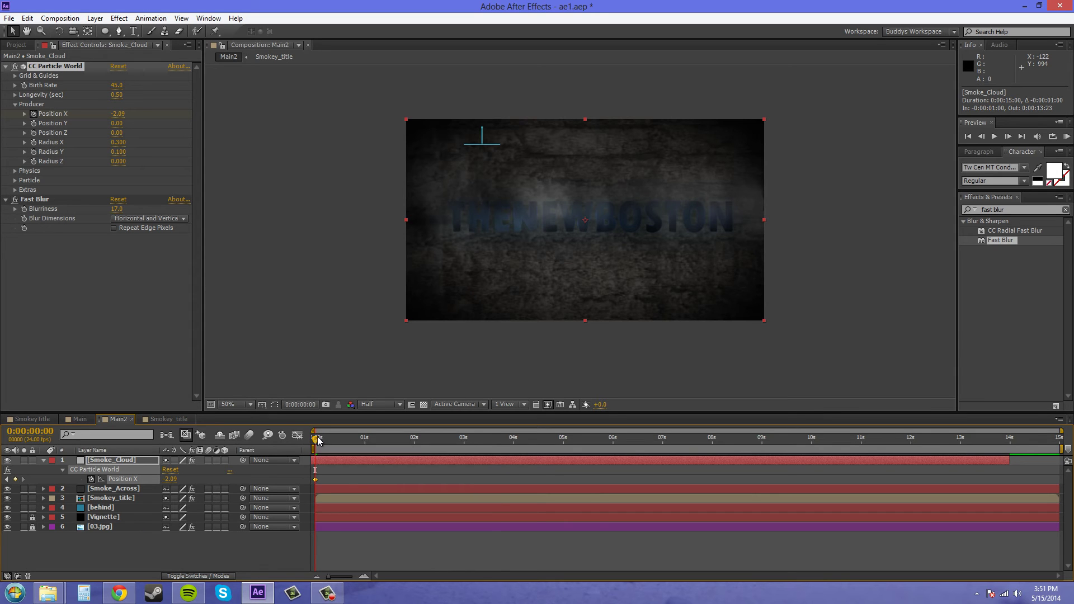
drag(327, 444, 367, 450)
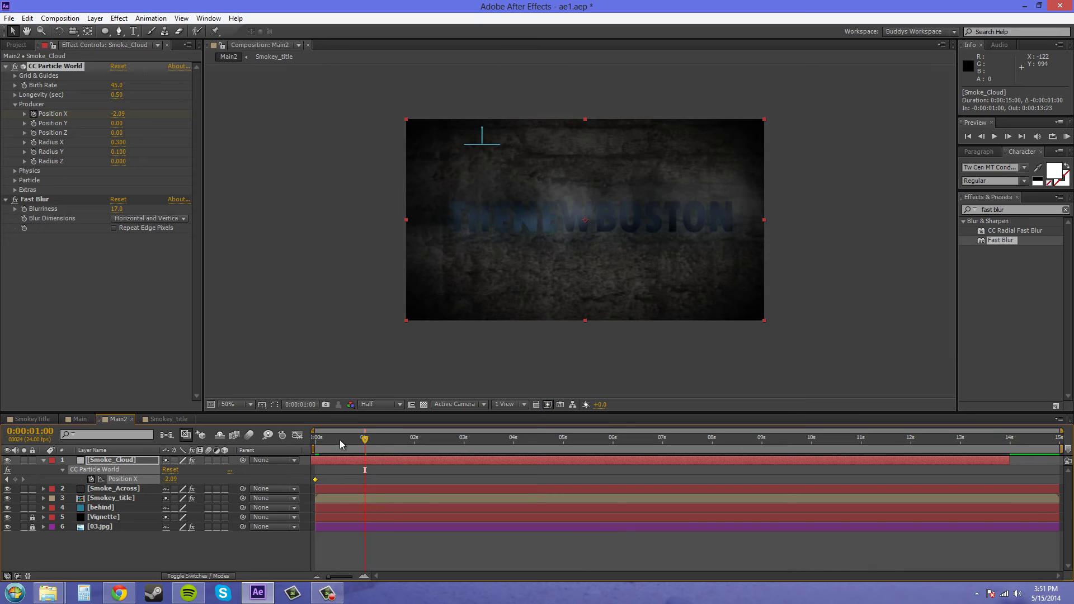
drag(170, 480, 490, 504)
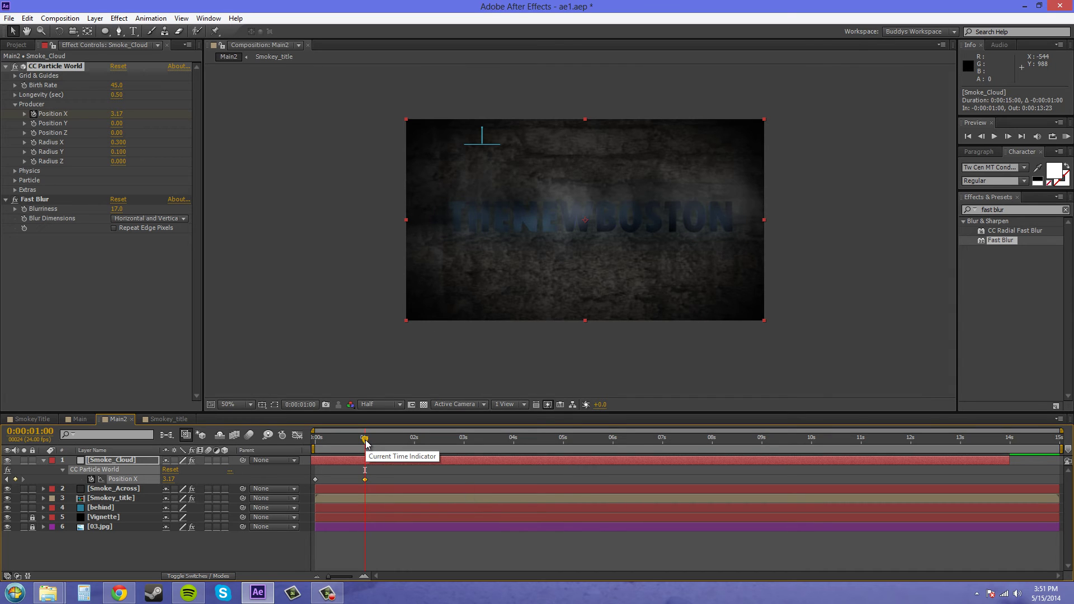
drag(366, 442, 297, 445)
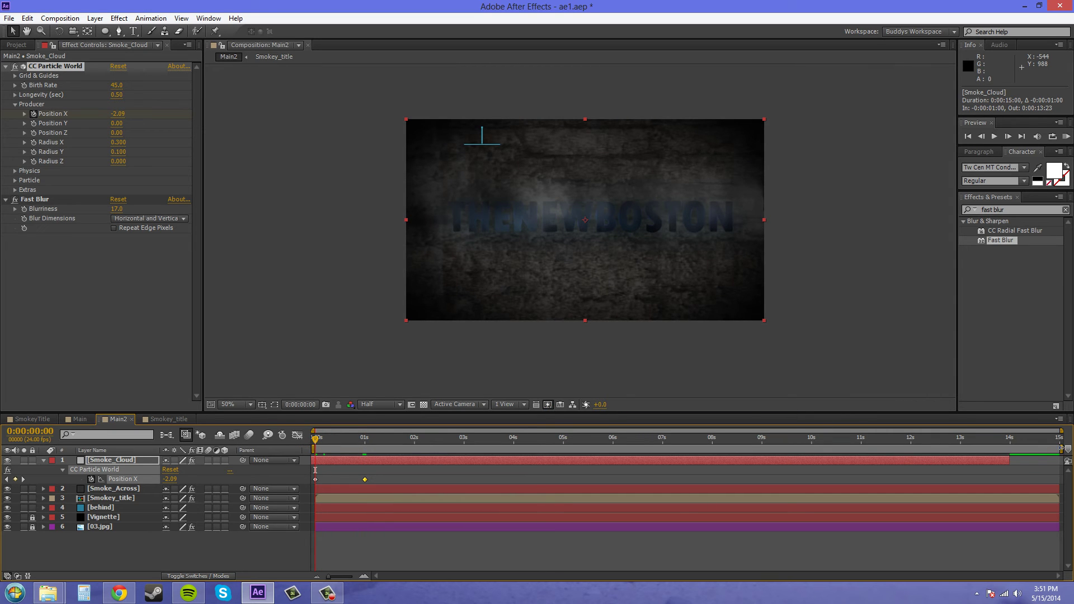
Step: Extend Smoke_Cloud to the timeline end, set a two-second work area, and save
drag(1009, 462, 1064, 463)
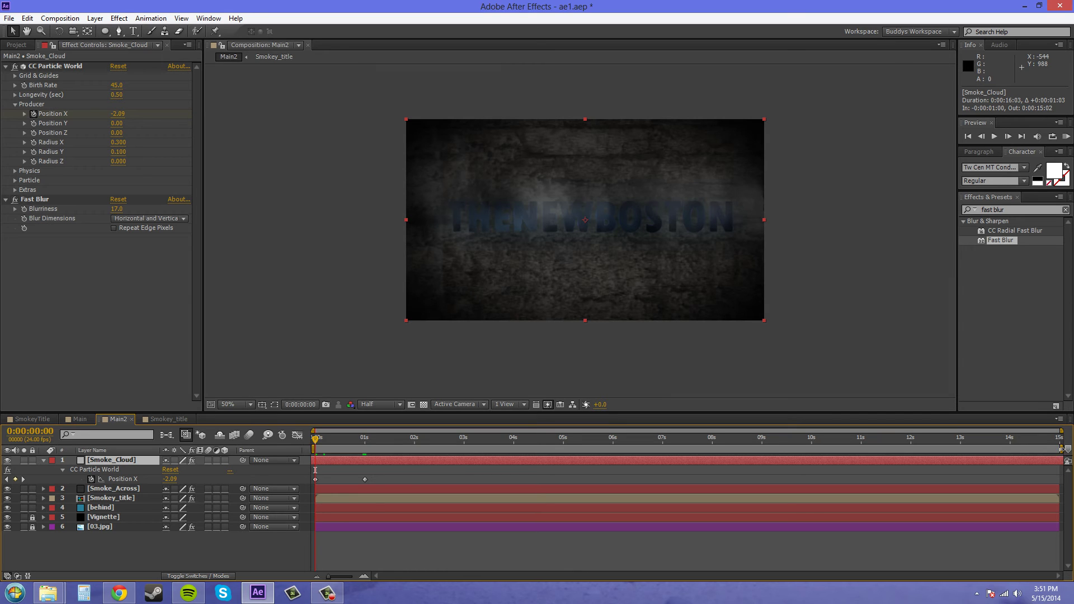
mouse_move(1061, 448)
mouse_down()
mouse_move(407, 448)
mouse_move(417, 456)
mouse_up()
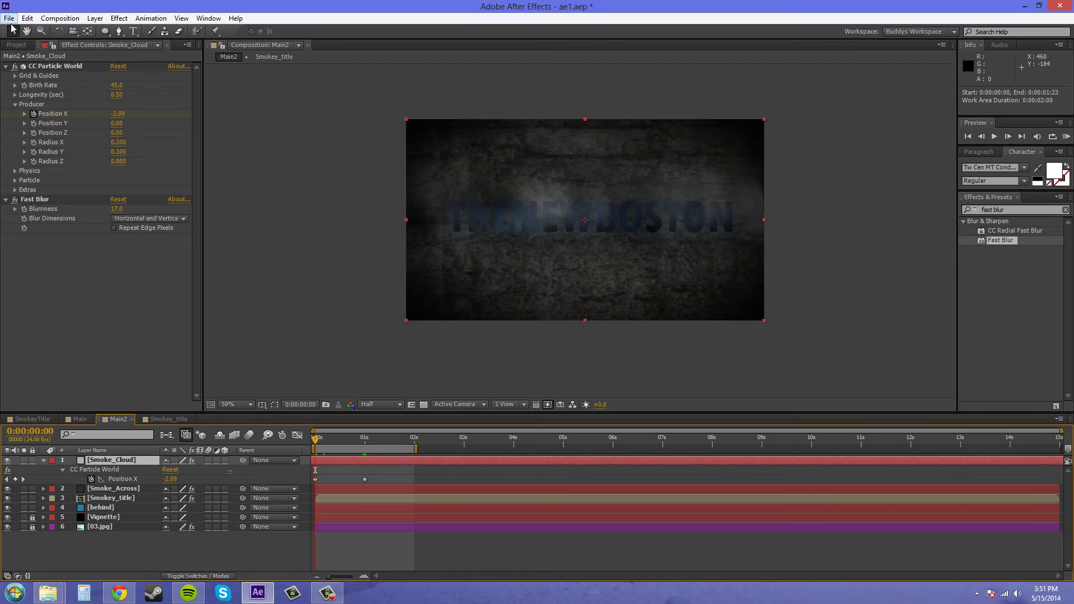
click(9, 18)
click(25, 114)
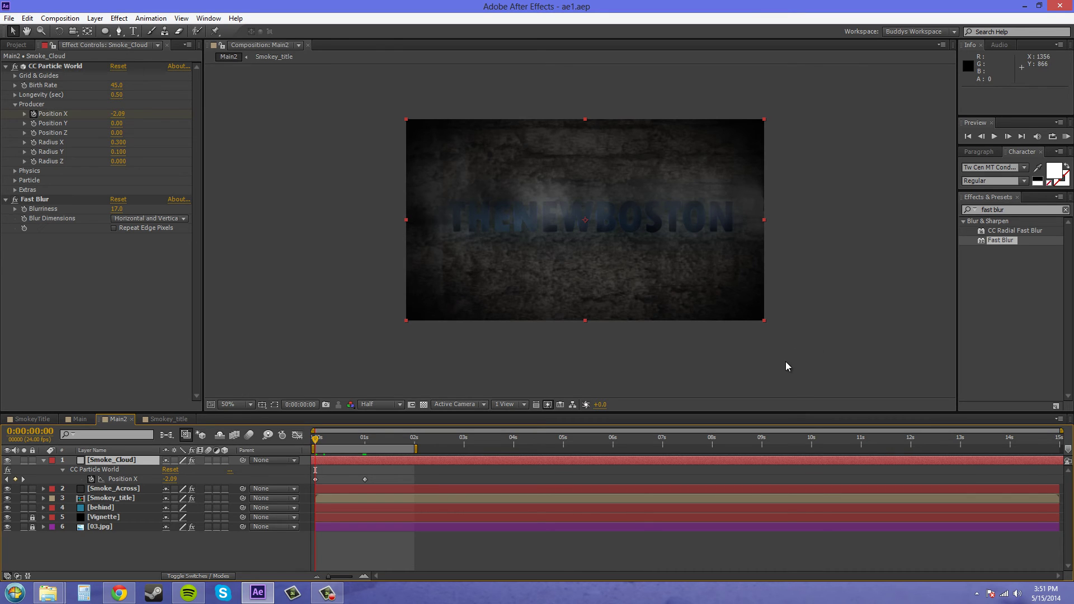
click(1066, 137)
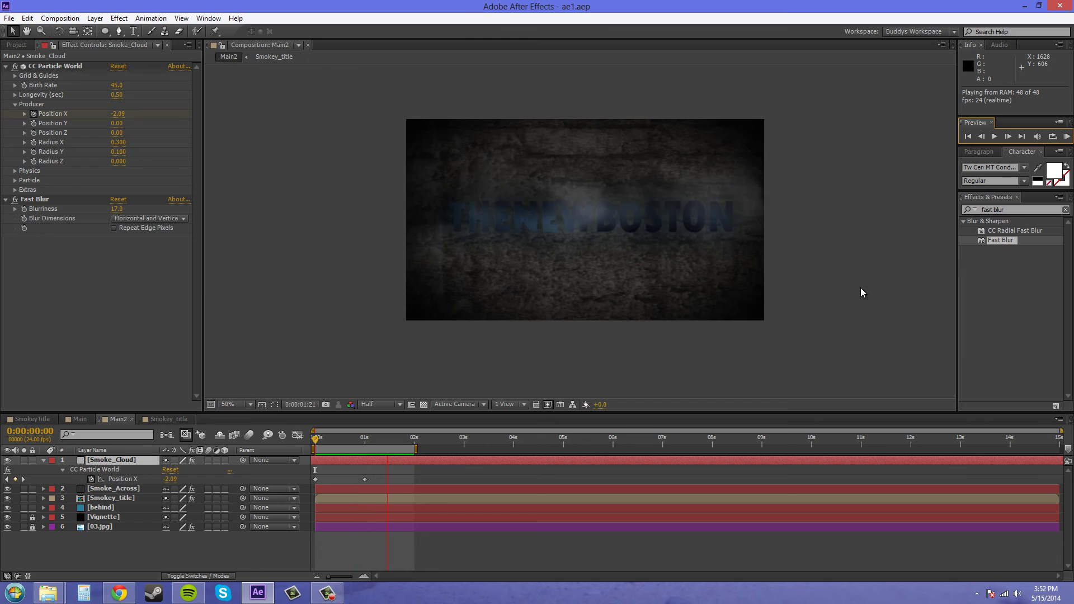
Step: At frame 15, tune particles to Radius X 0.240, Birth Rate 51.3 and Longevity 0.35
key(space)
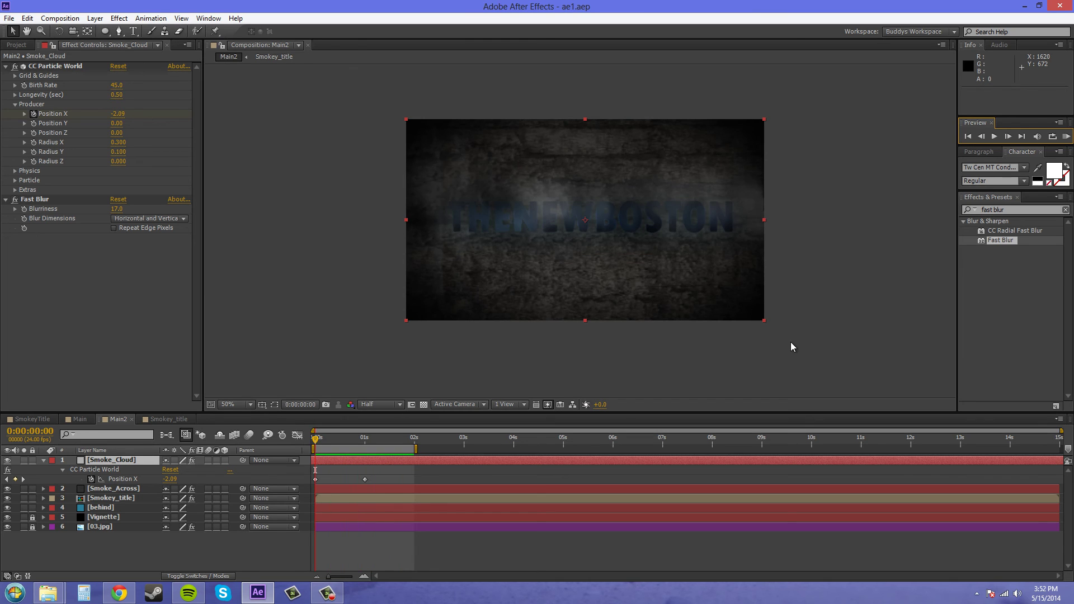
drag(313, 445, 347, 444)
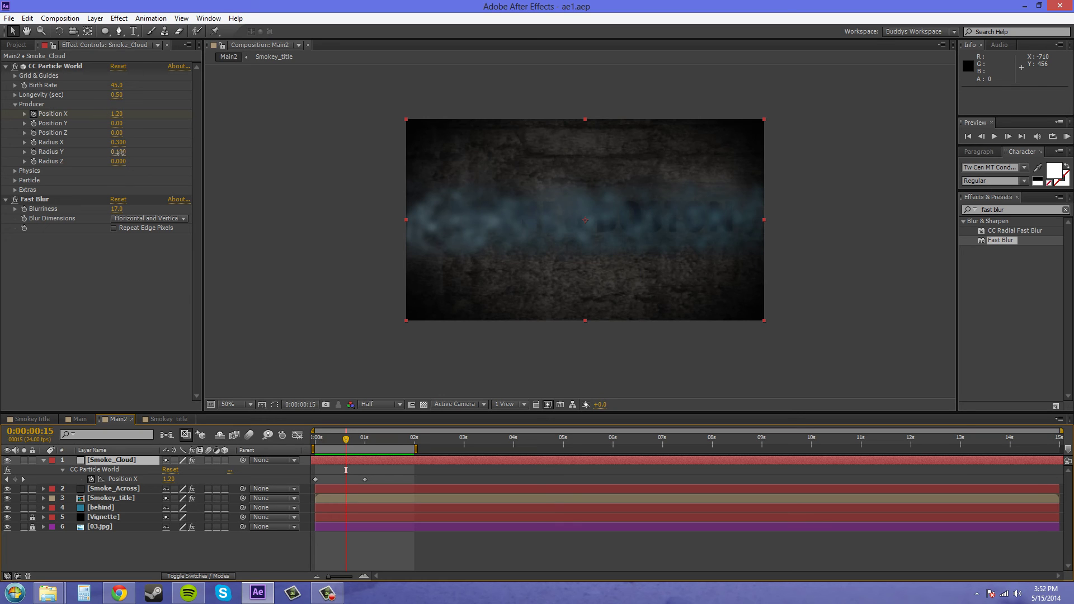
drag(118, 152, 120, 161)
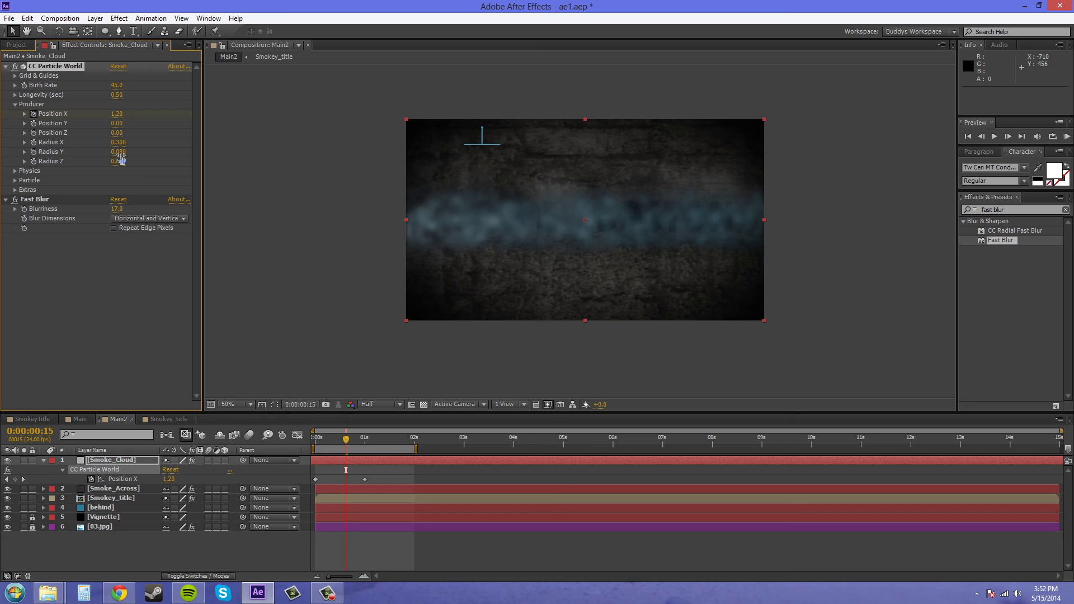
key(ctrl+z)
key(ctrl+z)
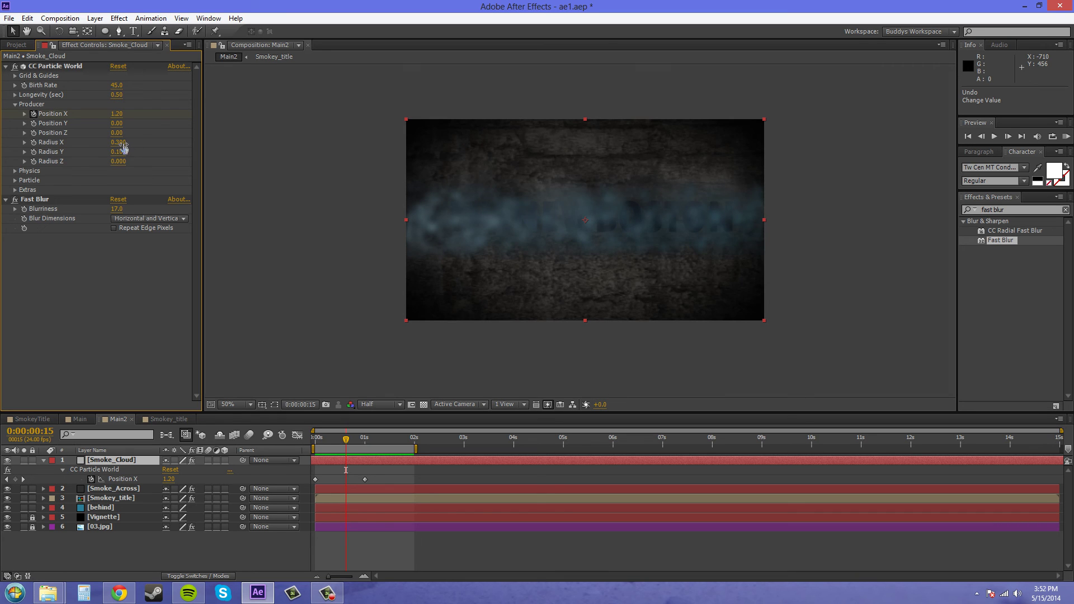
drag(119, 142, 121, 143)
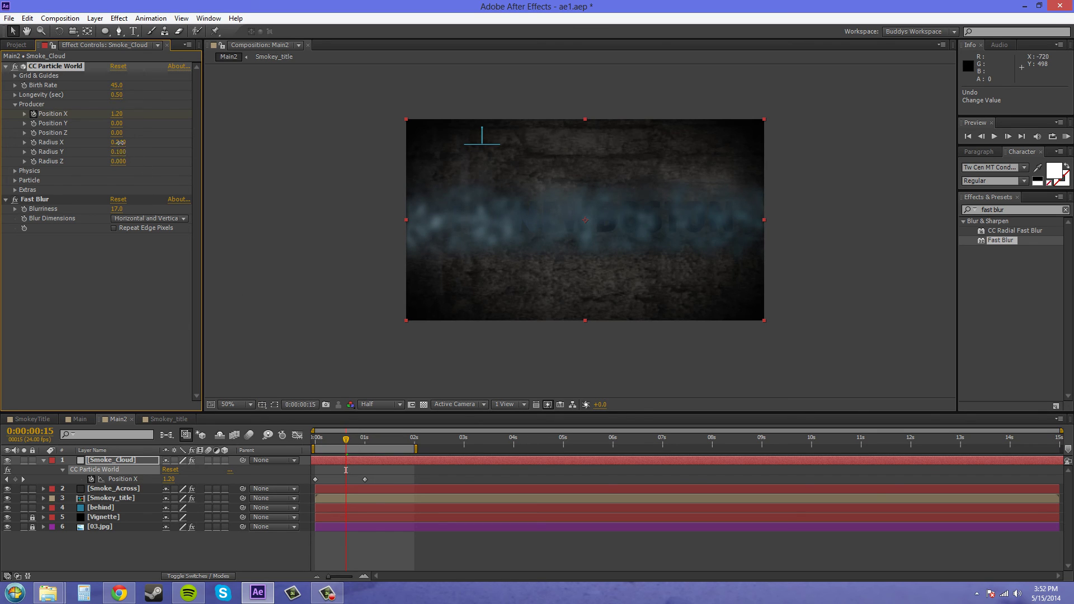
drag(119, 142, 143, 146)
key(ctrl+z)
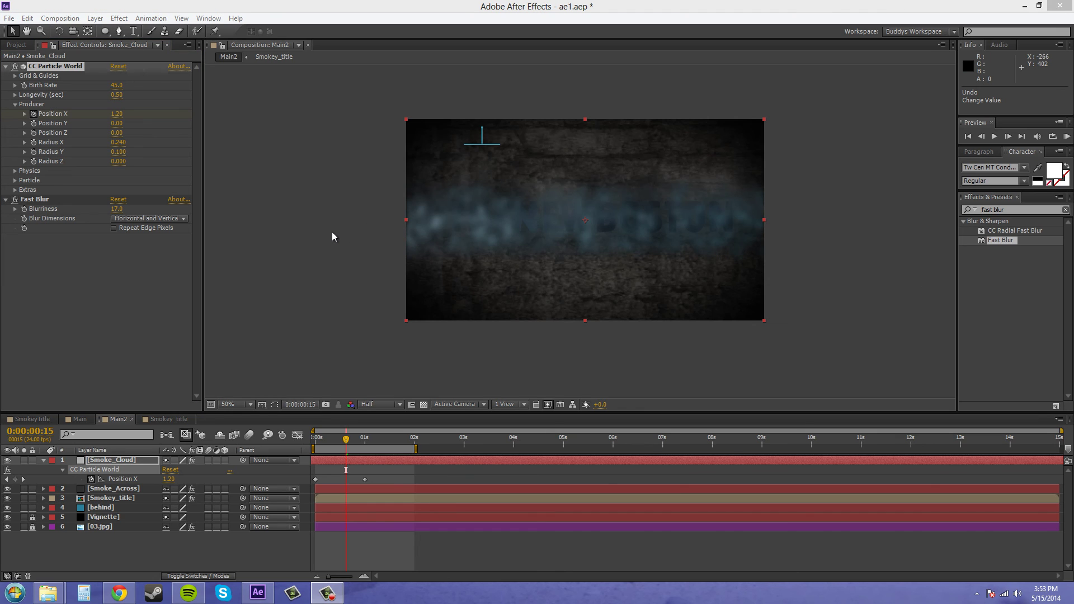
click(116, 96)
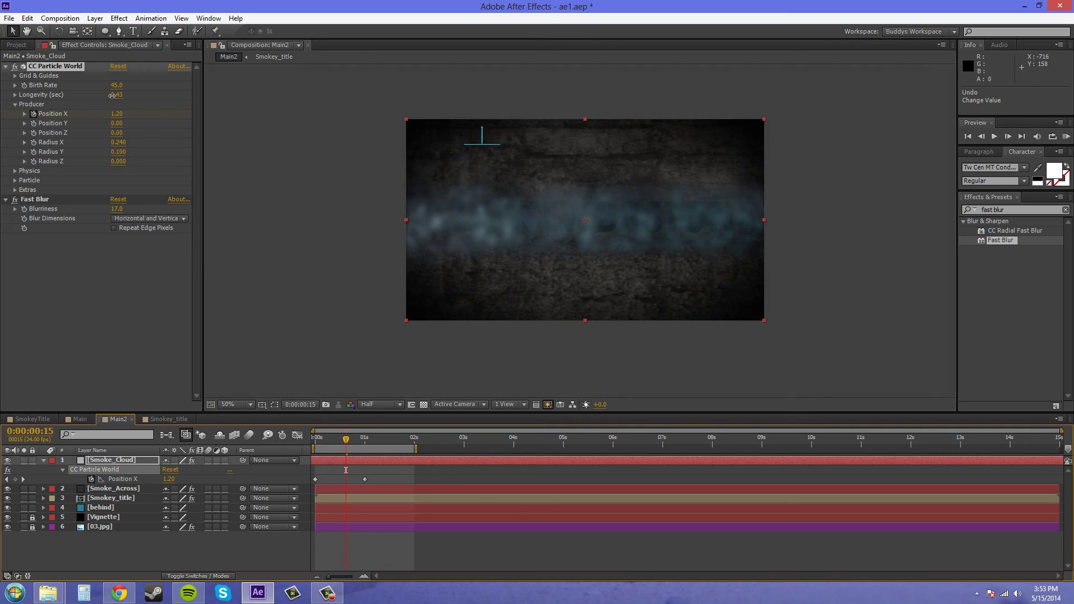
drag(111, 96, 134, 87)
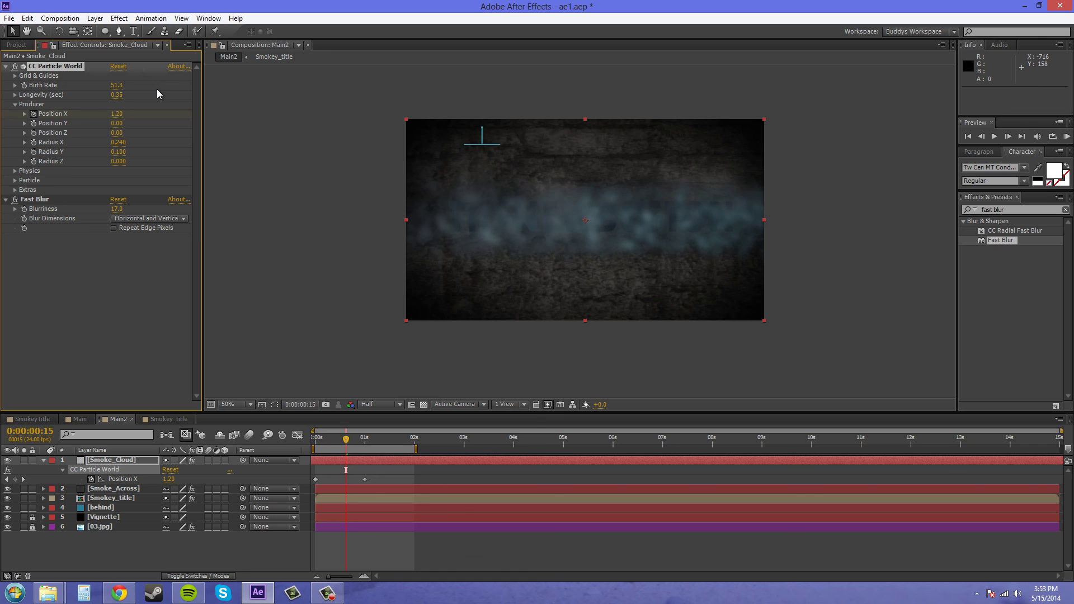
Step: Save the project and run a RAM Preview of the retuned smoke
click(9, 18)
click(38, 119)
click(1066, 136)
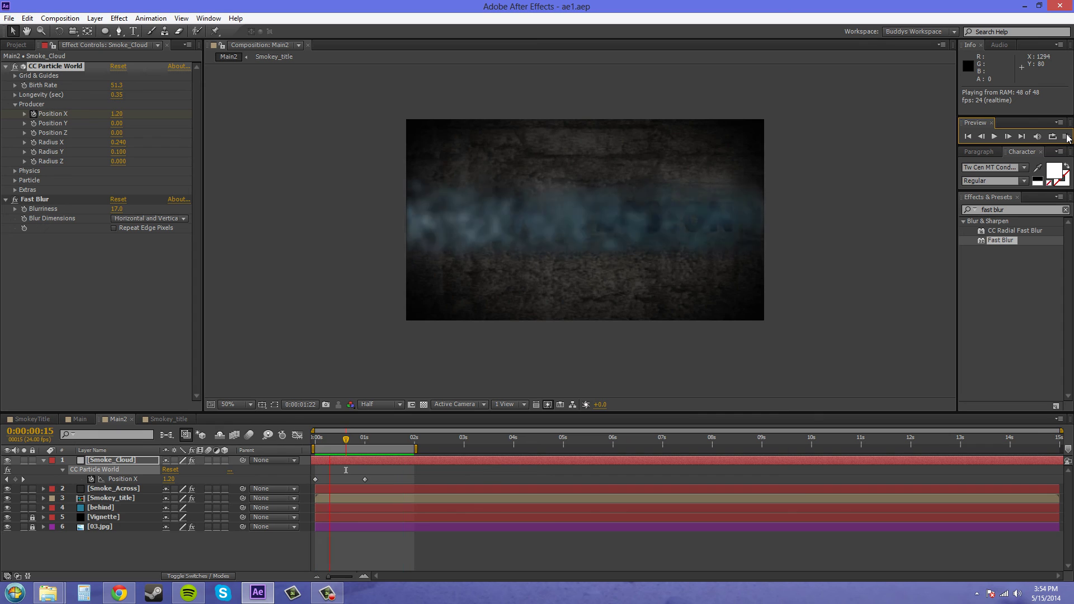
Step: Move the second Position X keyframe from 1:00 to 1:07 and RAM Preview the slower sweep
click(437, 459)
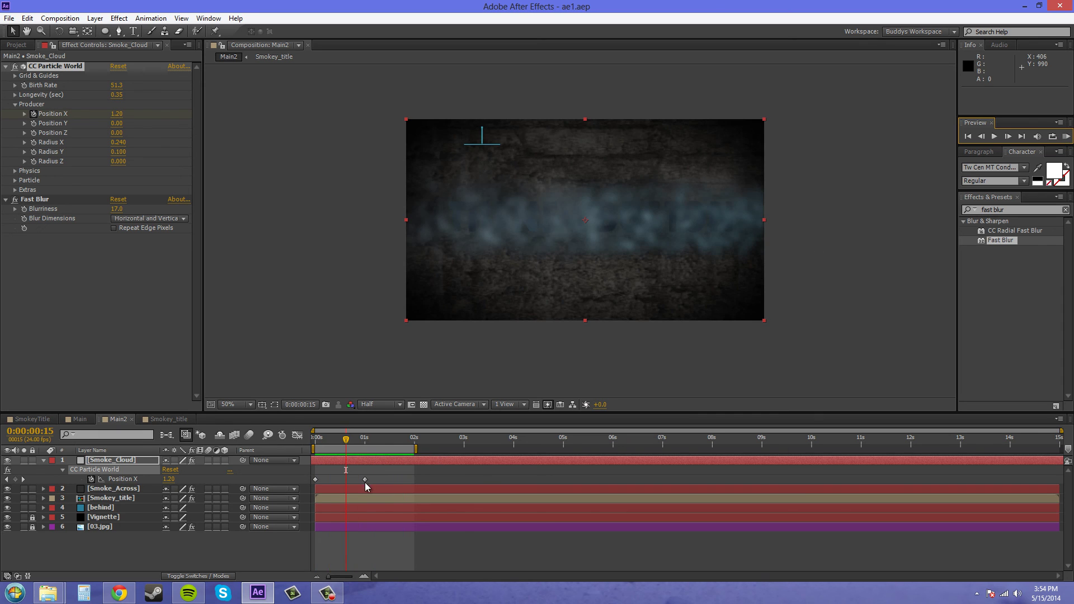
drag(365, 479, 379, 479)
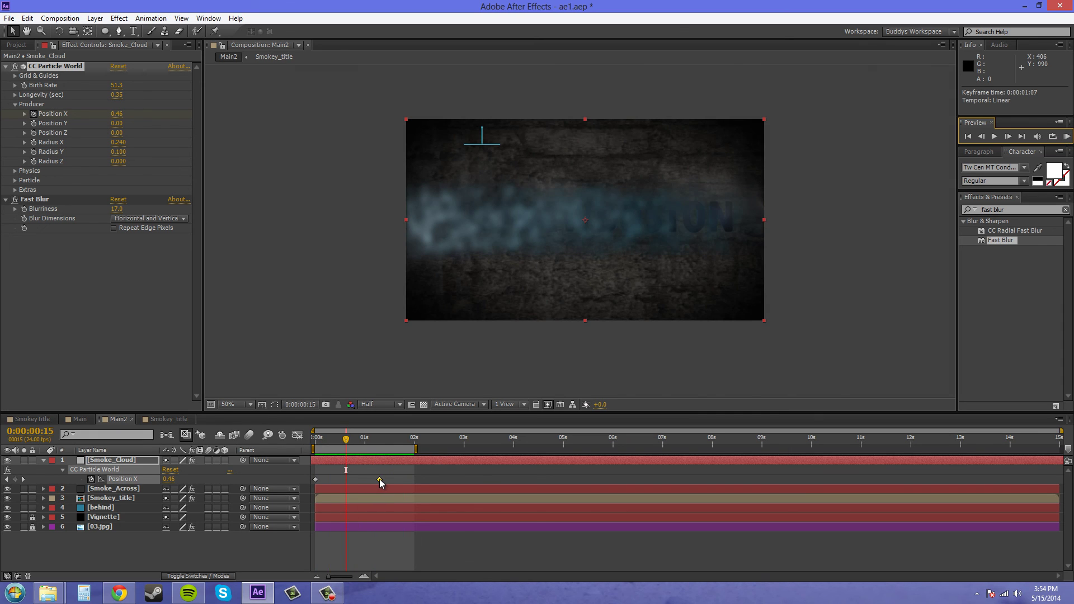
click(1066, 137)
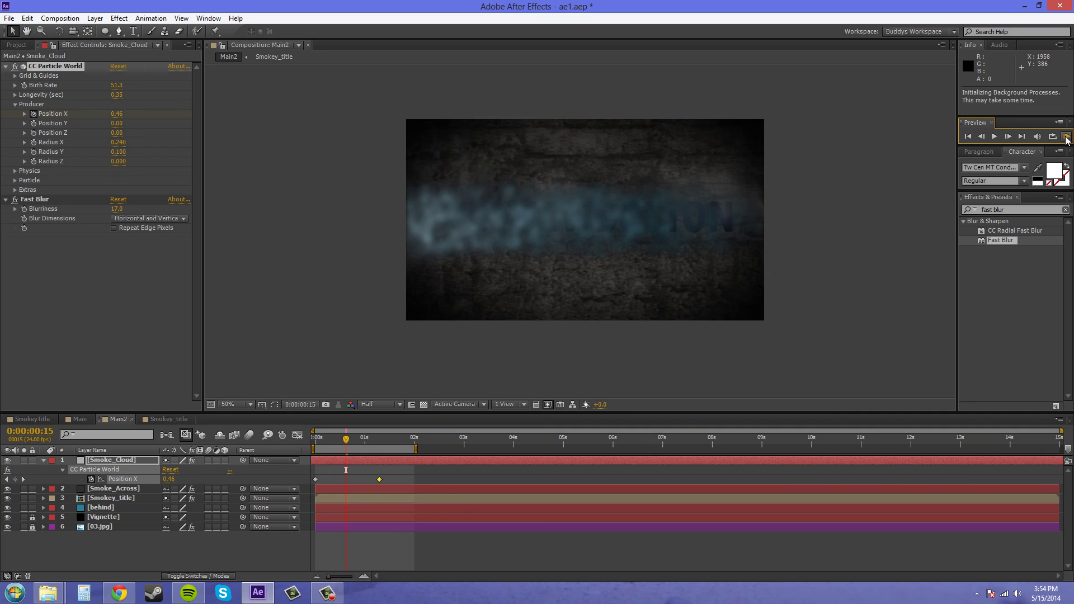